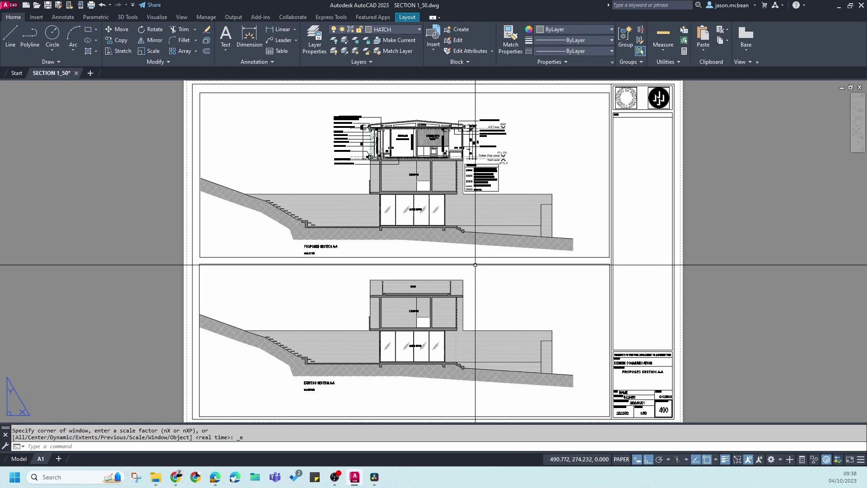
- Edit the A1 page setup from the A1 layout's Page Setup Manager, switching it to DWG To PDF.pc3
{"action": "scroll", "coordinate": [475, 265], "scroll_direction": "down", "scroll_amount": 4}
{"action": "scroll", "coordinate": [456, 253], "scroll_direction": "up", "scroll_amount": 4}
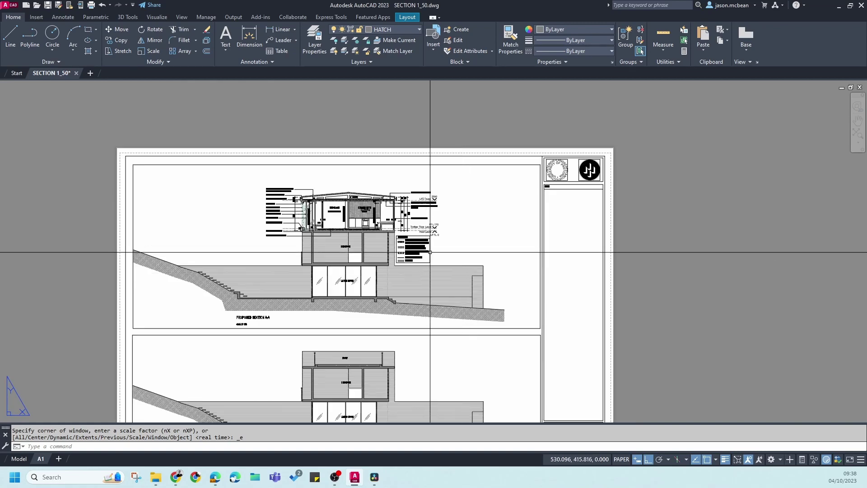
{"action": "scroll", "coordinate": [430, 252], "scroll_direction": "down", "scroll_amount": 4}
{"action": "scroll", "coordinate": [343, 180], "scroll_direction": "up", "scroll_amount": 2}
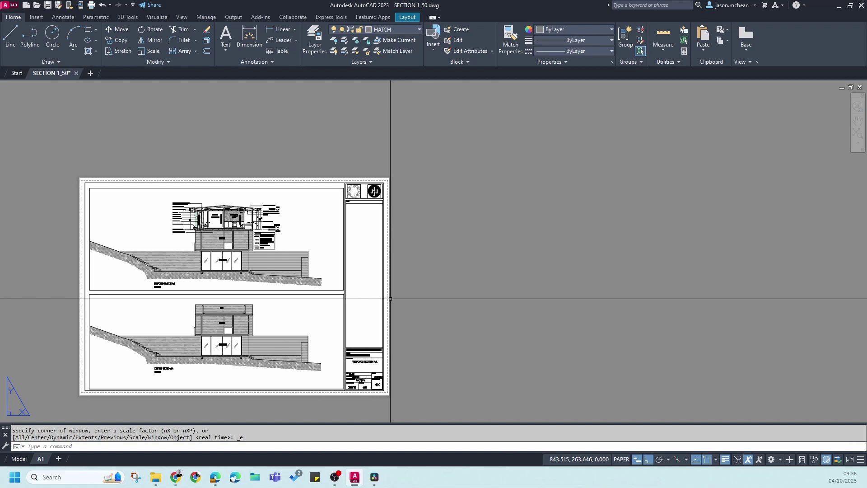
{"action": "scroll", "coordinate": [249, 287], "scroll_direction": "up", "scroll_amount": 6}
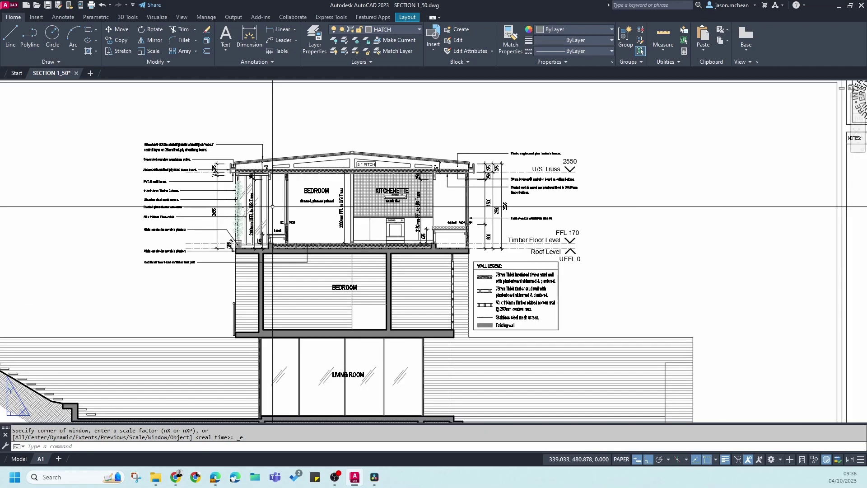
{"action": "scroll", "coordinate": [272, 207], "scroll_direction": "down", "scroll_amount": 6}
{"action": "middle_click_drag", "start_coordinate": [397, 351], "coordinate": [391, 298]}
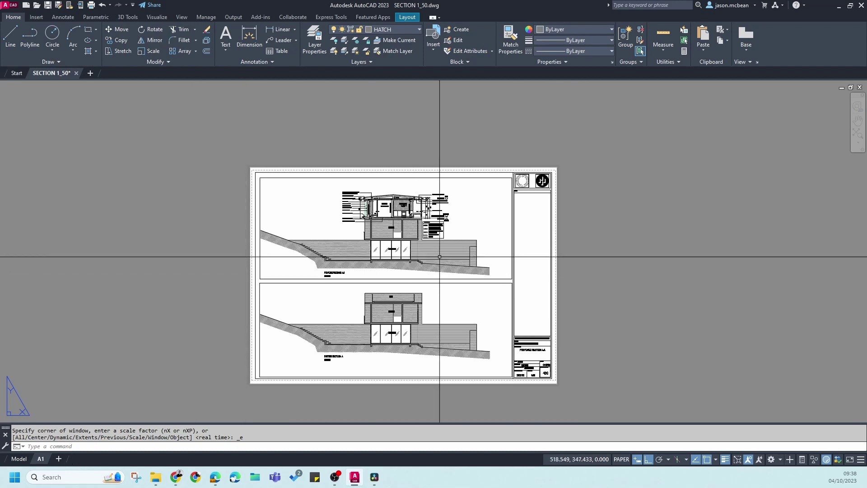
{"action": "right_click", "coordinate": [39, 463]}
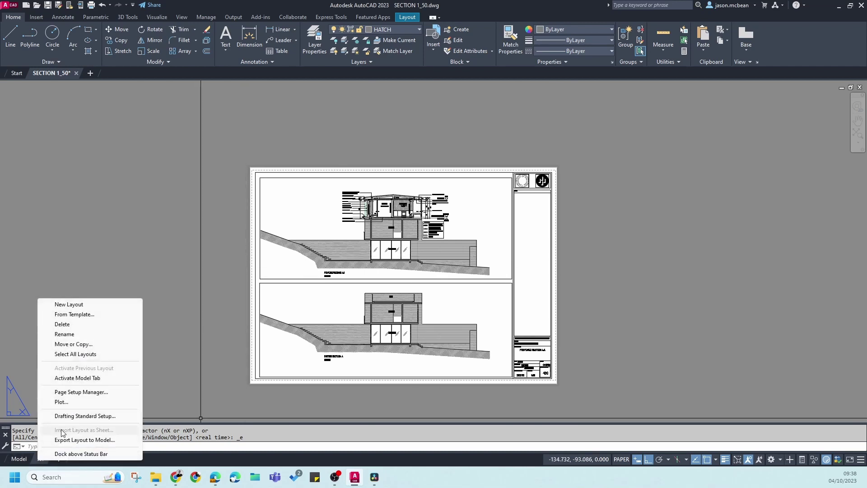
{"action": "left_click", "coordinate": [68, 390]}
{"action": "left_click", "coordinate": [353, 198]}
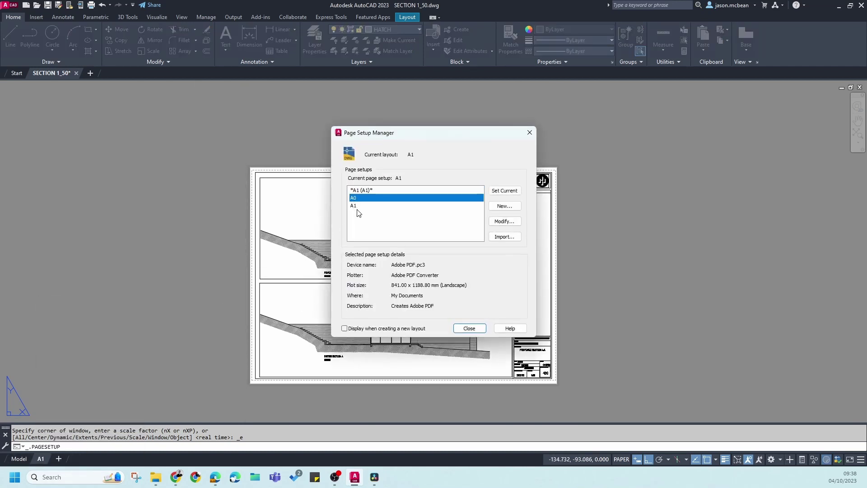
{"action": "left_click", "coordinate": [355, 206]}
{"action": "left_click", "coordinate": [515, 222]}
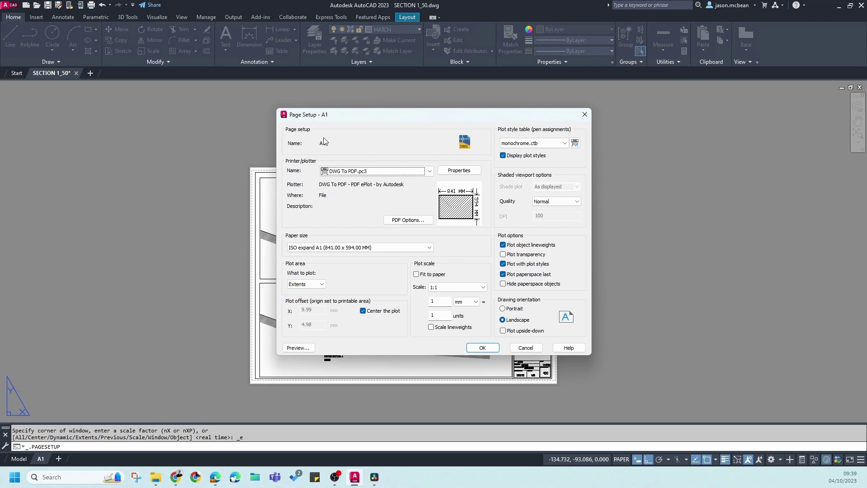
- Apply the edited A1 setup to every layout using it, then reopen the Page Setup Manager
{"action": "left_click", "coordinate": [480, 348]}
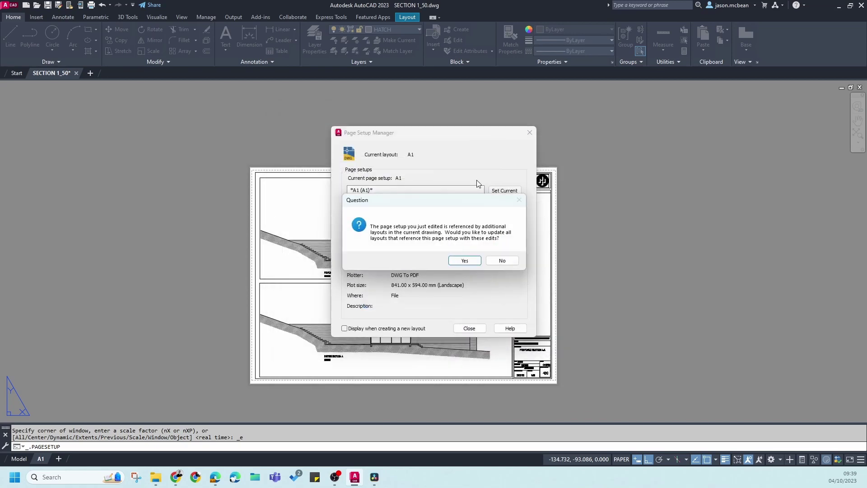
{"action": "left_click", "coordinate": [460, 258]}
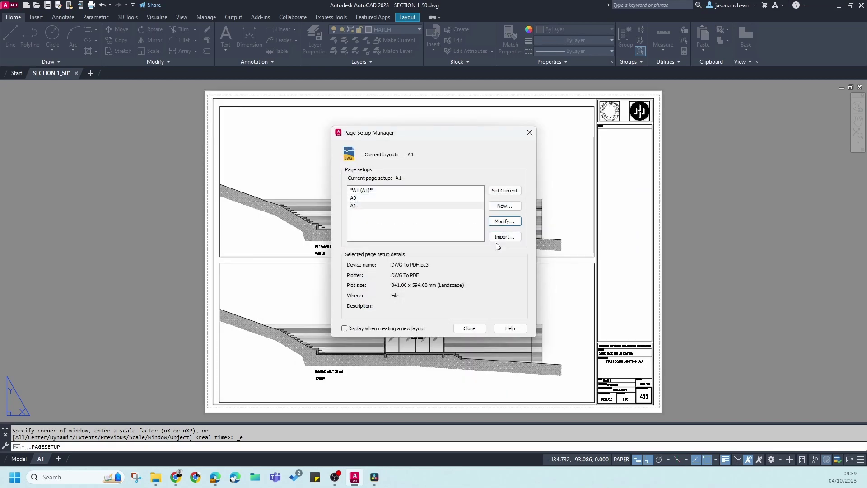
{"action": "left_click", "coordinate": [468, 328]}
{"action": "right_click", "coordinate": [41, 458]}
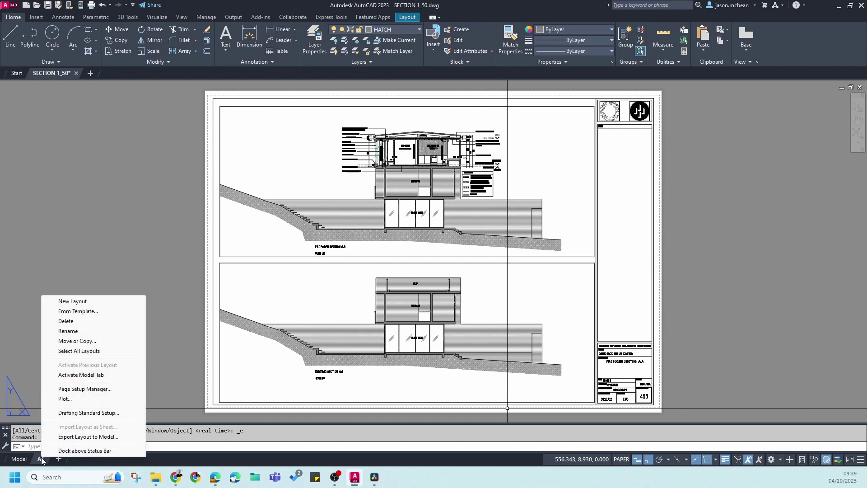
{"action": "left_click", "coordinate": [72, 388]}
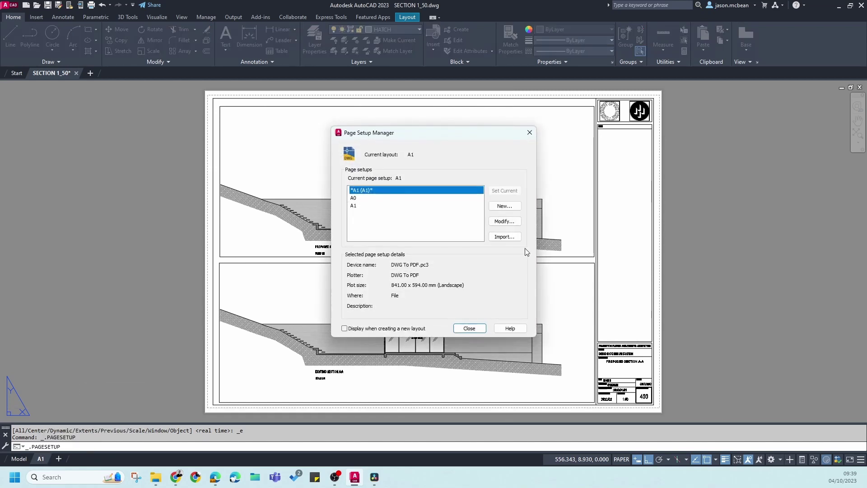
- Create a new page setup named A3 on ISO full bleed A3 paper
{"action": "left_click", "coordinate": [506, 206]}
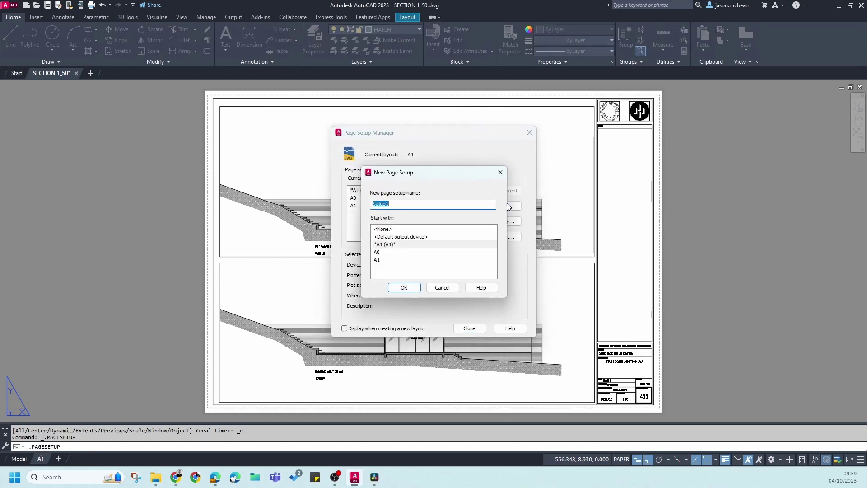
{"action": "type", "text": "A3"}
{"action": "key", "text": "Return"}
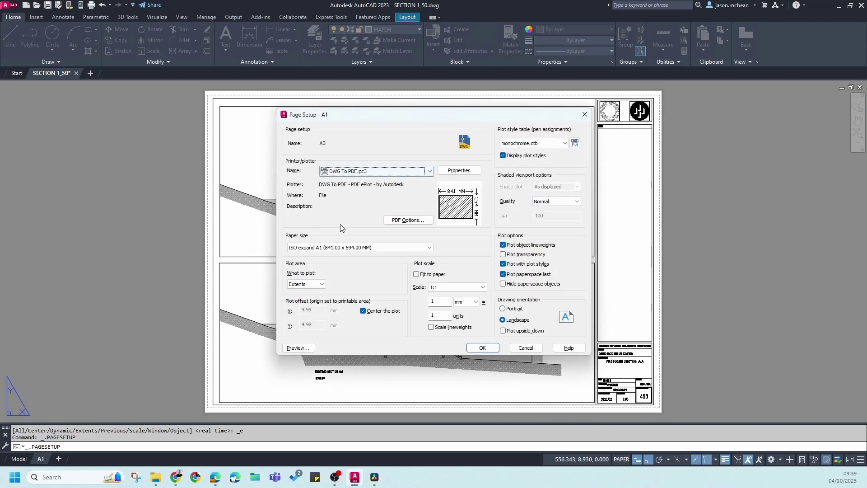
{"action": "left_click", "coordinate": [429, 248]}
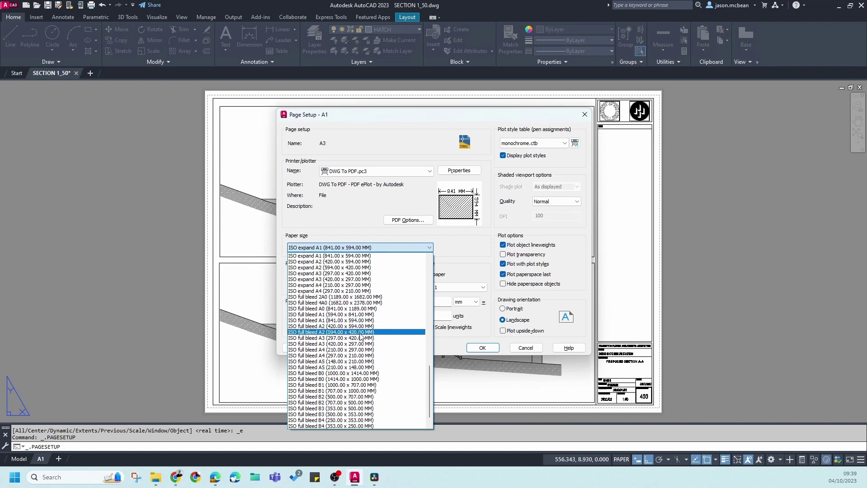
{"action": "left_click", "coordinate": [365, 338]}
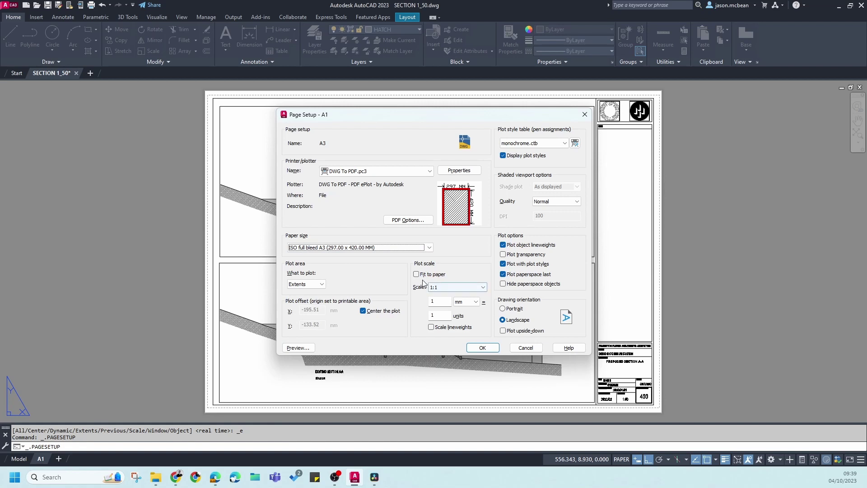
- Set the A3 setup's plot scale to 1:2 with scaled lineweights
{"action": "left_click", "coordinate": [416, 275]}
{"action": "left_click", "coordinate": [416, 274]}
{"action": "left_click", "coordinate": [446, 287]}
{"action": "left_click", "coordinate": [447, 289]}
{"action": "double_click", "coordinate": [448, 315]}
{"action": "type", "text": "50"}
{"action": "left_click", "coordinate": [441, 299]}
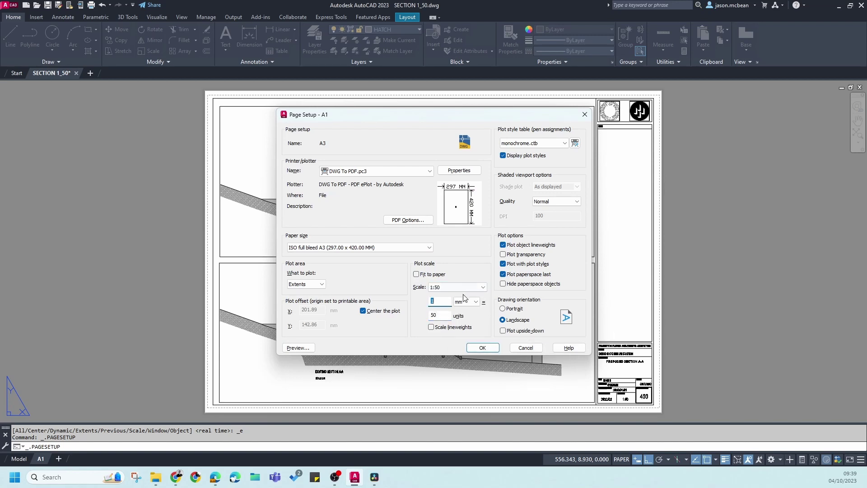
{"action": "double_click", "coordinate": [432, 299]}
{"action": "left_click", "coordinate": [461, 289]}
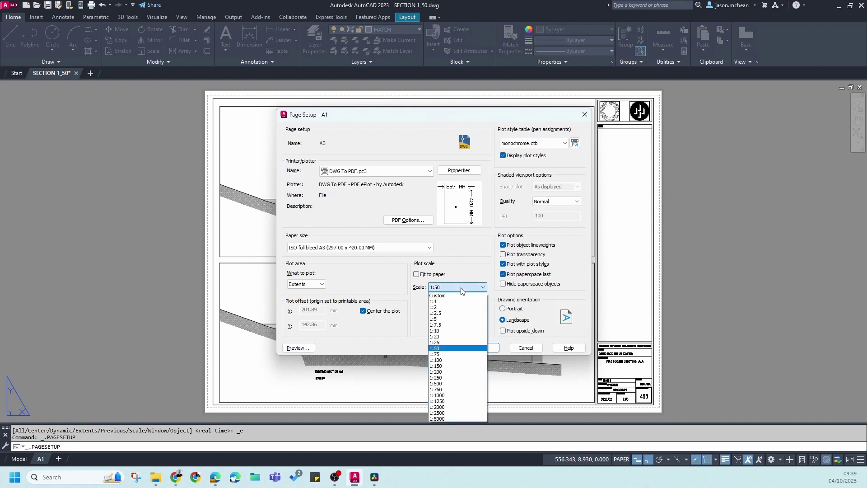
{"action": "left_click", "coordinate": [456, 307]}
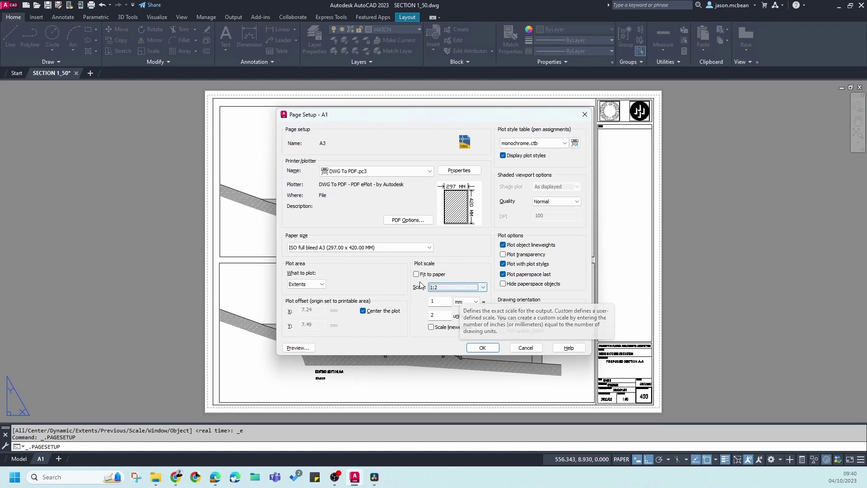
{"action": "left_click", "coordinate": [432, 327]}
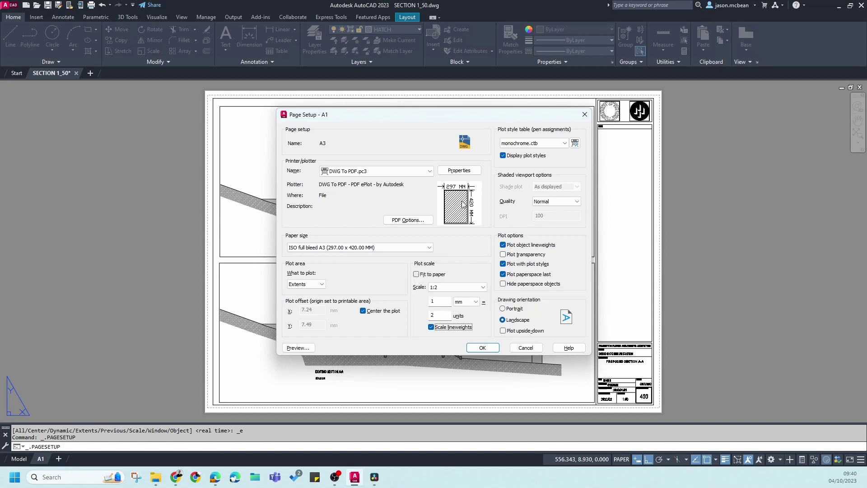
- Inspect the A3 plot preview, exit it, and save the A3 page setup
{"action": "left_click", "coordinate": [296, 348]}
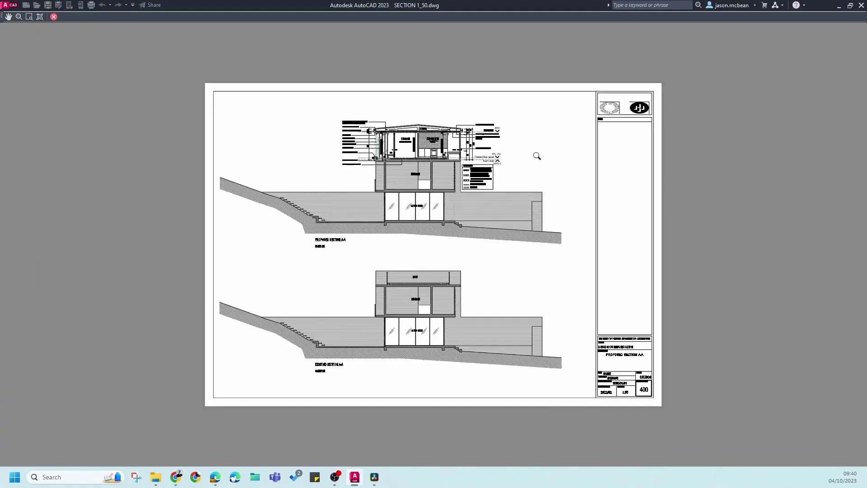
{"action": "scroll", "coordinate": [634, 111], "scroll_direction": "up", "scroll_amount": 3}
{"action": "scroll", "coordinate": [651, 107], "scroll_direction": "down", "scroll_amount": 5}
{"action": "scroll", "coordinate": [675, 294], "scroll_direction": "up", "scroll_amount": 5}
{"action": "scroll", "coordinate": [486, 190], "scroll_direction": "down", "scroll_amount": 5}
{"action": "scroll", "coordinate": [431, 172], "scroll_direction": "up", "scroll_amount": 8}
{"action": "scroll", "coordinate": [285, 170], "scroll_direction": "down", "scroll_amount": 5}
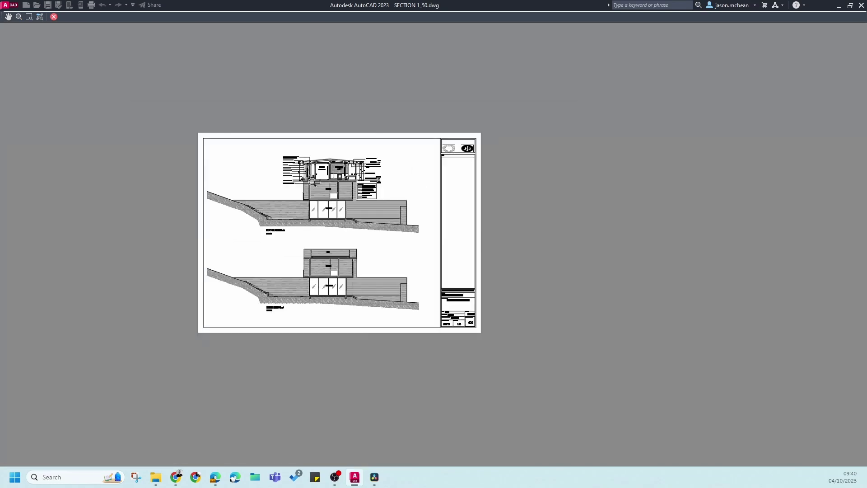
{"action": "right_click", "coordinate": [333, 266]}
{"action": "left_click", "coordinate": [327, 188]}
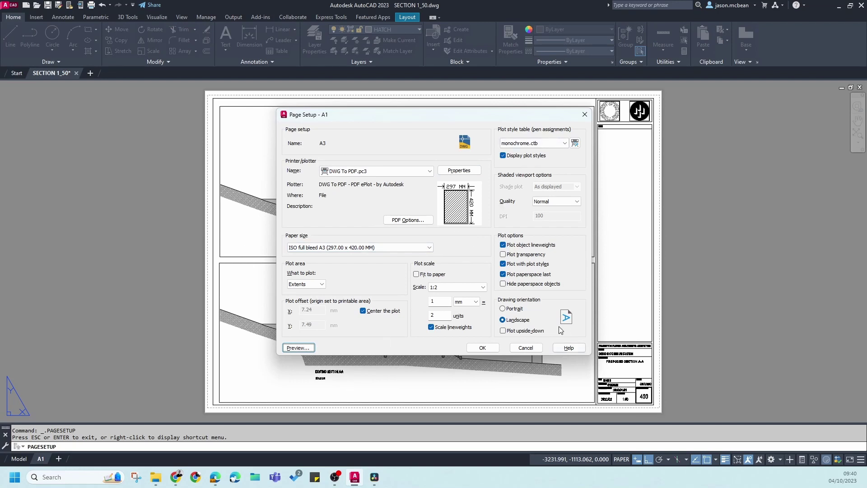
{"action": "left_click", "coordinate": [482, 349]}
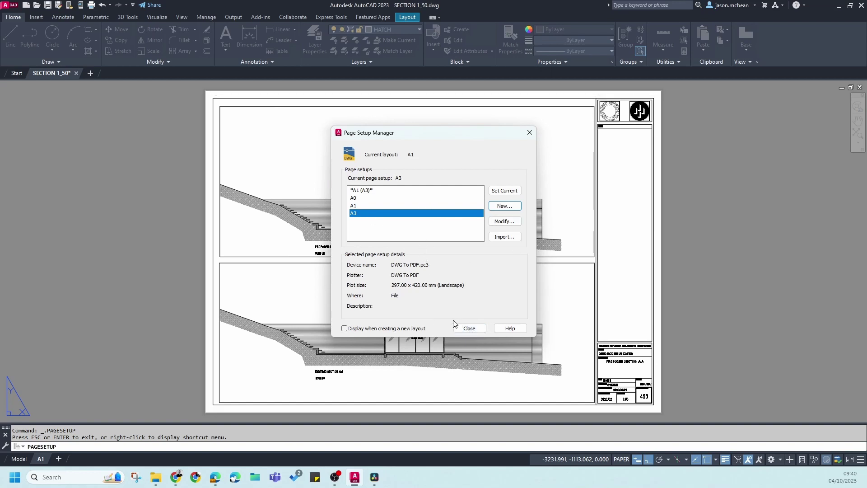
- Close the Page Setup Manager and recheck the A1 layout's current page setup
{"action": "left_click", "coordinate": [470, 329]}
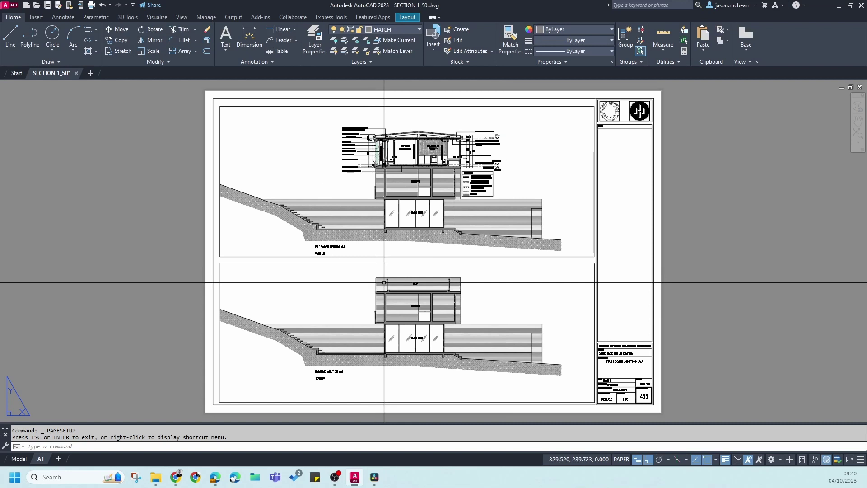
{"action": "right_click", "coordinate": [40, 460]}
{"action": "left_click", "coordinate": [54, 391]}
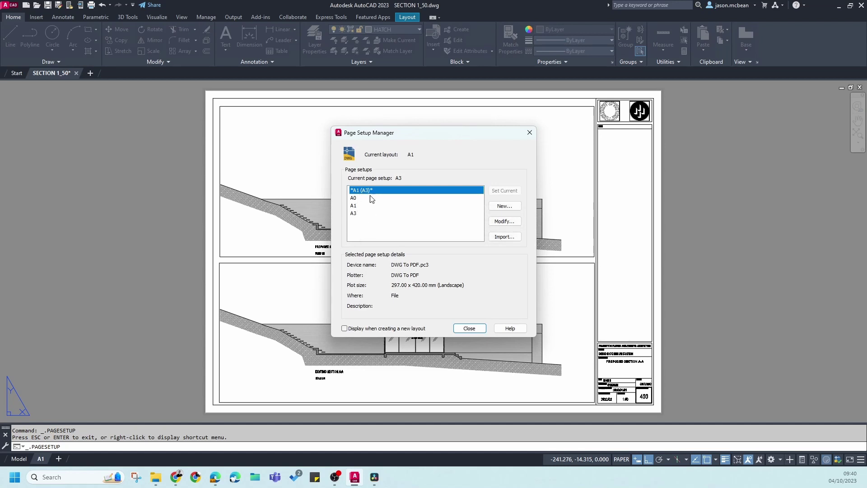
{"action": "left_click", "coordinate": [470, 328]}
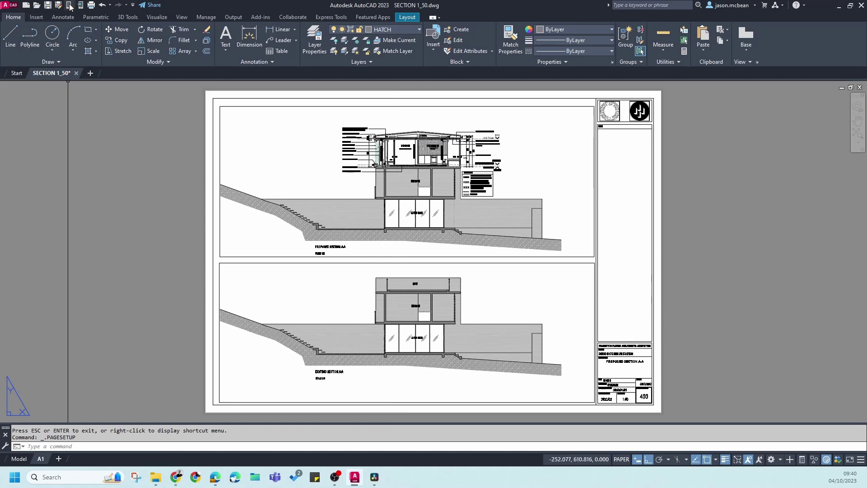
- Plot the A1 layout with the A3 settings to SECTION 1_50-A1.pdf on the desktop
{"action": "left_click", "coordinate": [91, 8]}
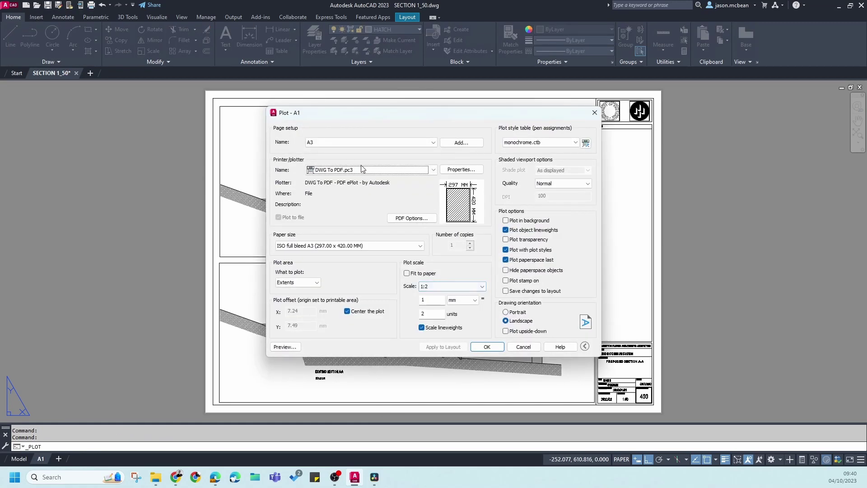
{"action": "left_click", "coordinate": [486, 350]}
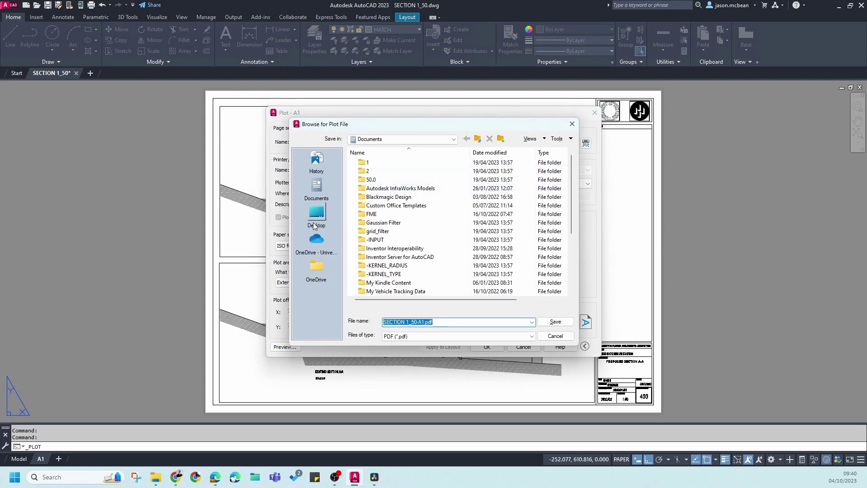
{"action": "left_click", "coordinate": [316, 213]}
{"action": "left_click", "coordinate": [561, 322]}
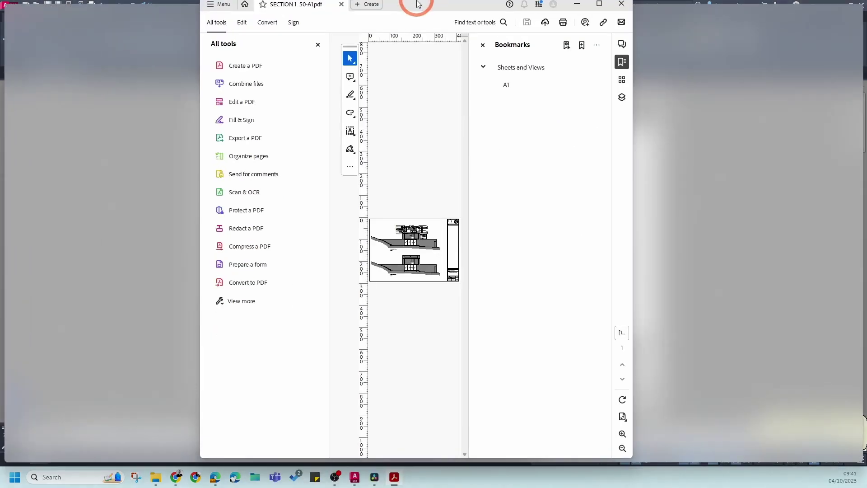
- Confirm in Acrobat's document properties that the PDF is one 420 x 297 mm page, then minimize Acrobat
{"action": "double_click", "coordinate": [416, 4]}
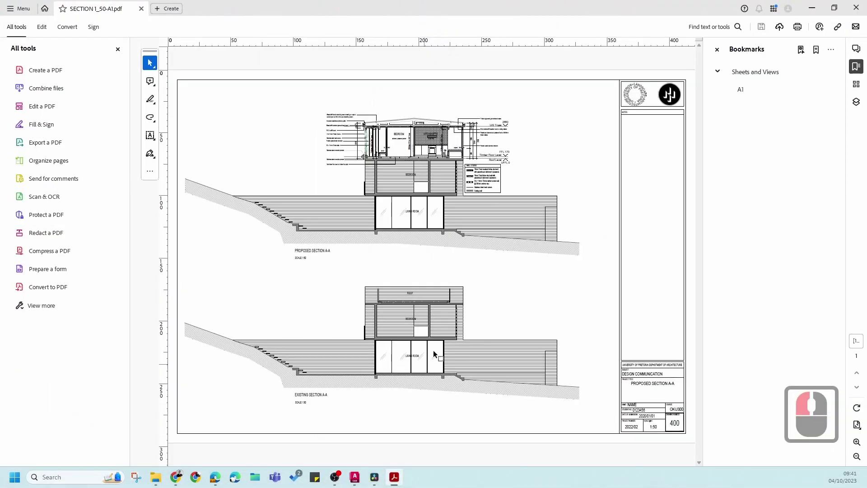
{"action": "left_click", "coordinate": [19, 8]}
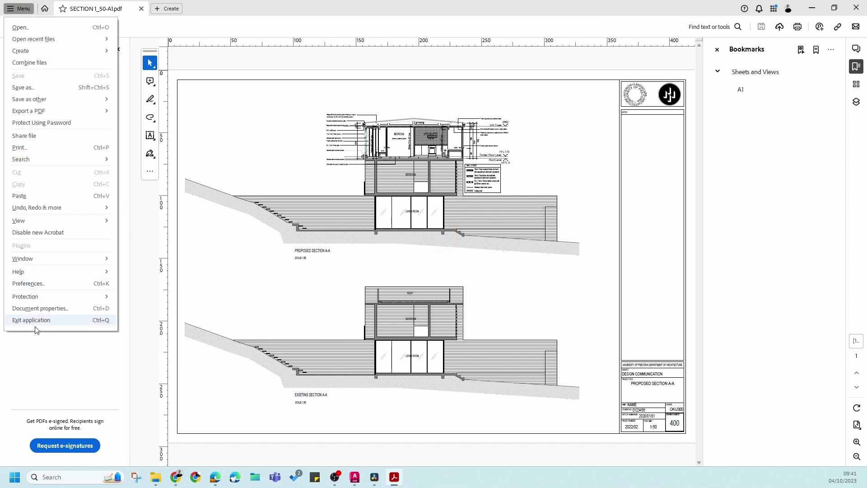
{"action": "left_click", "coordinate": [40, 308]}
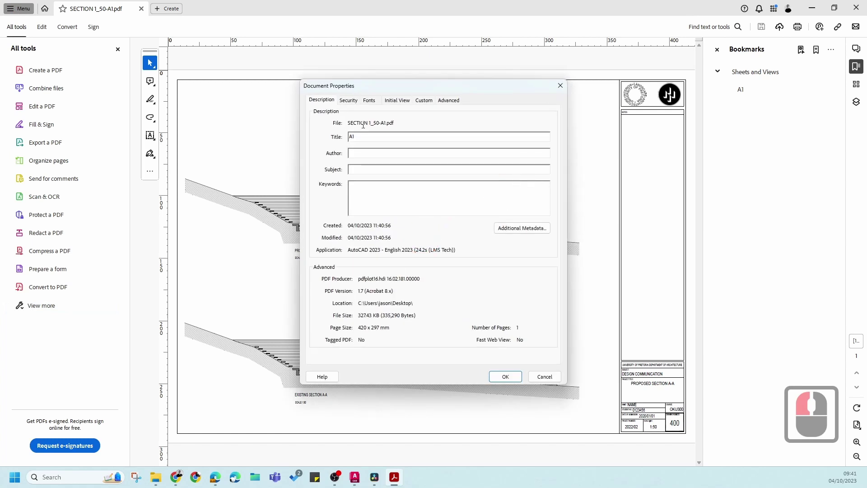
{"action": "left_click", "coordinate": [358, 329]}
{"action": "left_click", "coordinate": [545, 377]}
{"action": "left_click", "coordinate": [811, 10]}
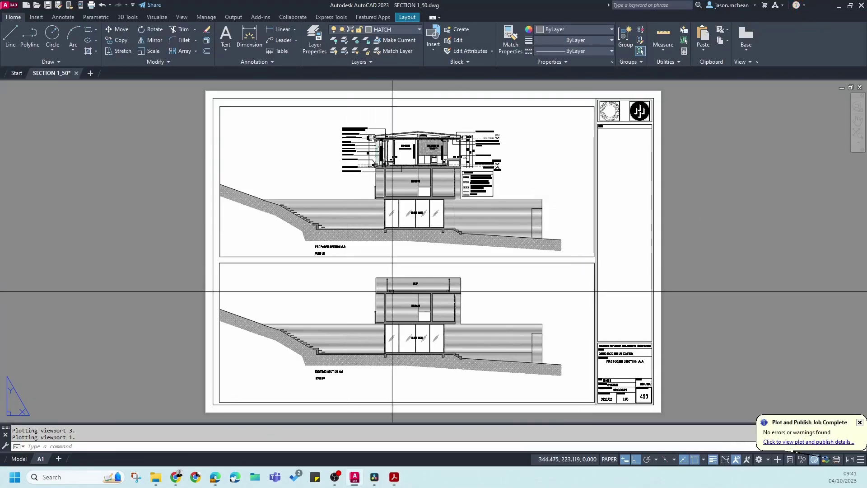
- Open Example Council Drawings.pdf from the Project Example Files folder
{"action": "left_click", "coordinate": [155, 478]}
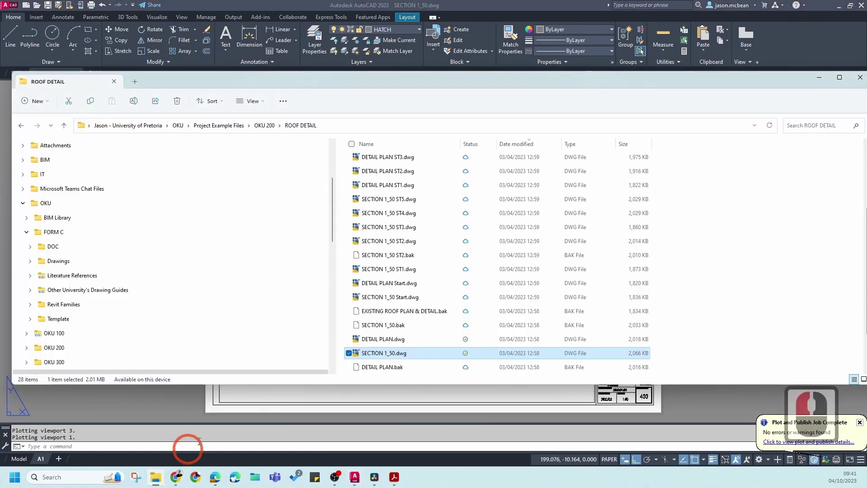
{"action": "left_click", "coordinate": [220, 131]}
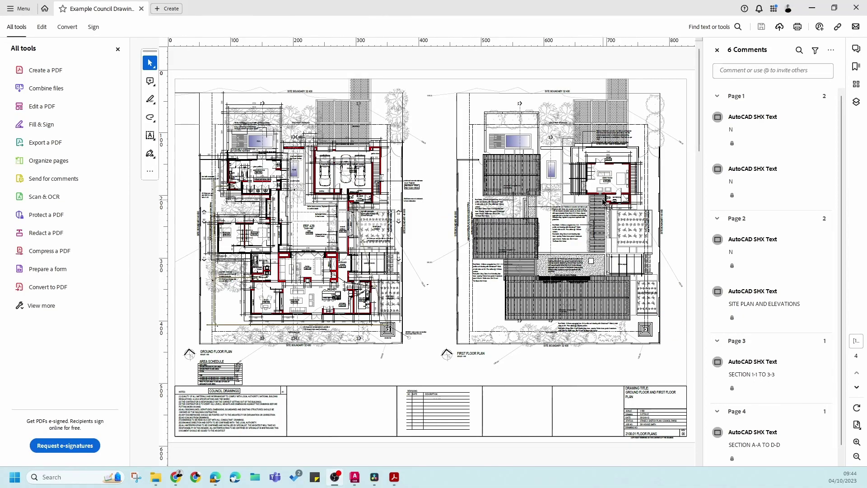
{"action": "scroll", "coordinate": [564, 203], "scroll_direction": "down", "scroll_amount": 4}
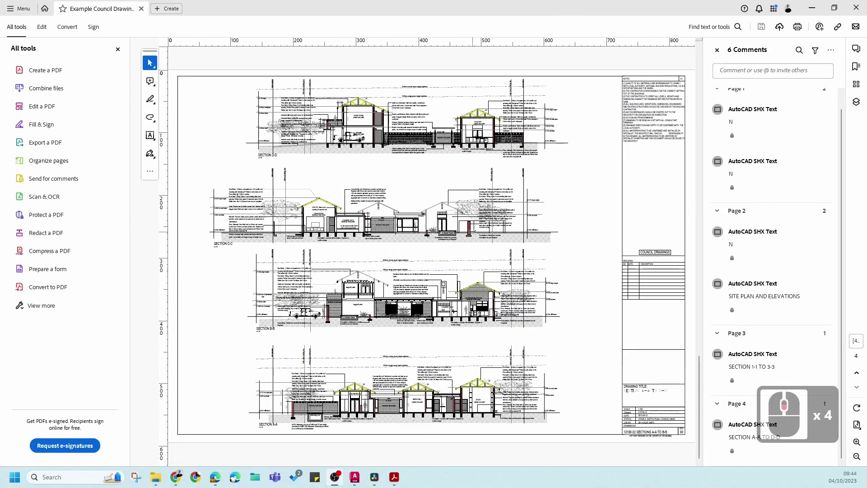
{"action": "scroll", "coordinate": [480, 247], "scroll_direction": "up", "scroll_amount": 3}
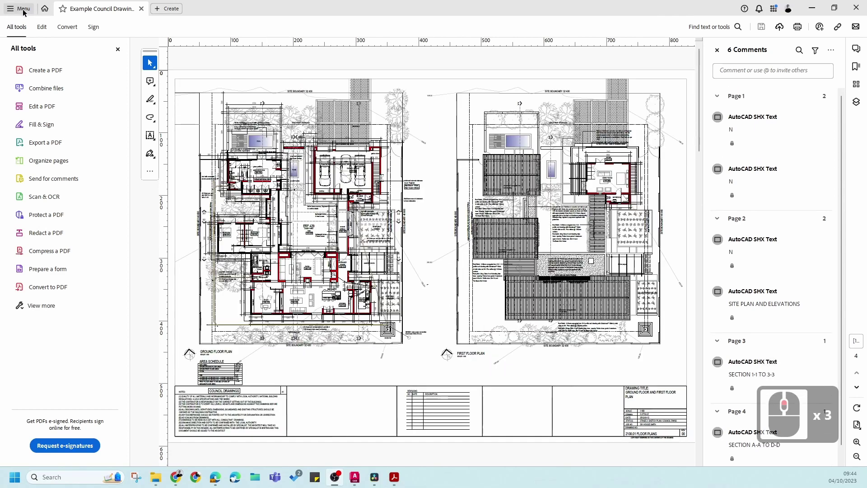
{"action": "left_click", "coordinate": [22, 8]}
{"action": "left_click", "coordinate": [47, 308]}
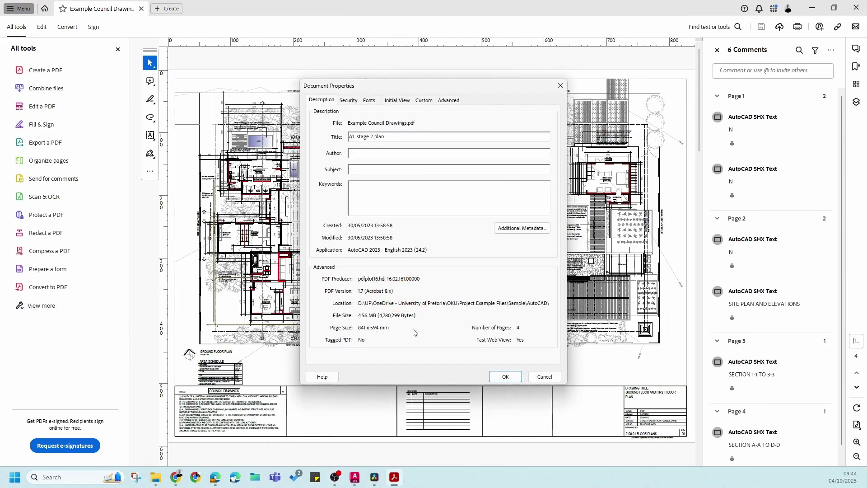
{"action": "left_click", "coordinate": [558, 377]}
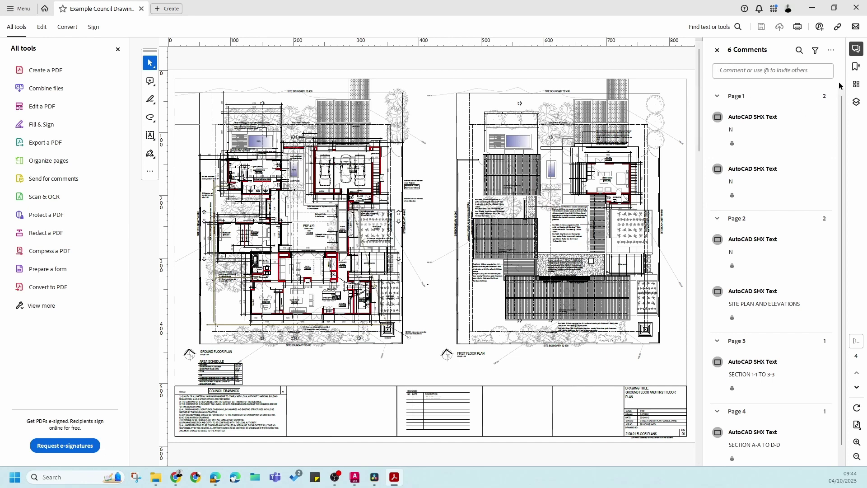
- Set the KONICA MINOLTA C227's original size to A3 in its printer properties
{"action": "left_click", "coordinate": [797, 27]}
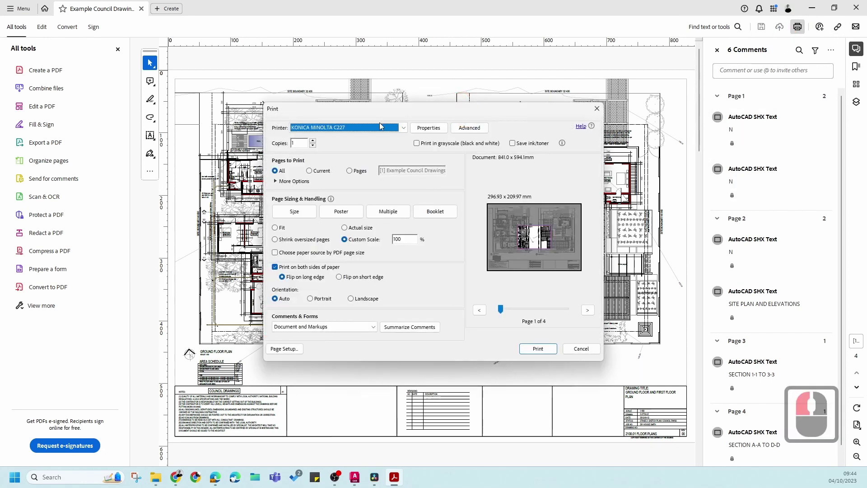
{"action": "left_click", "coordinate": [380, 126]}
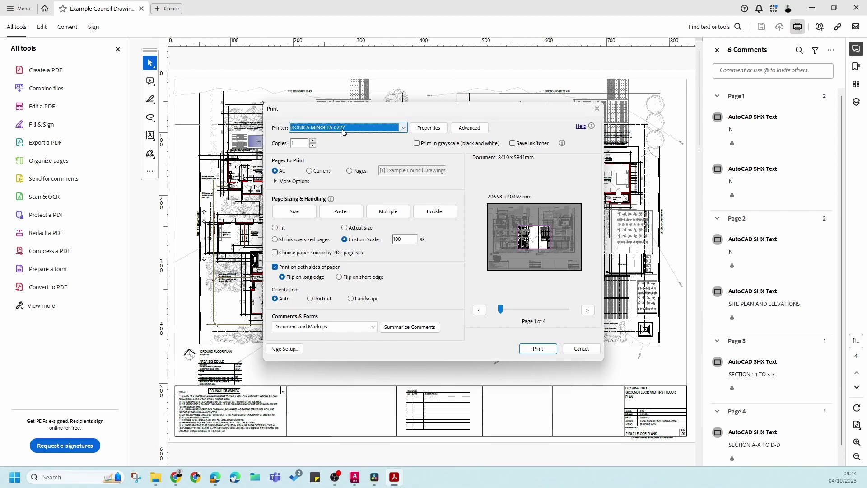
{"action": "left_click", "coordinate": [434, 128]}
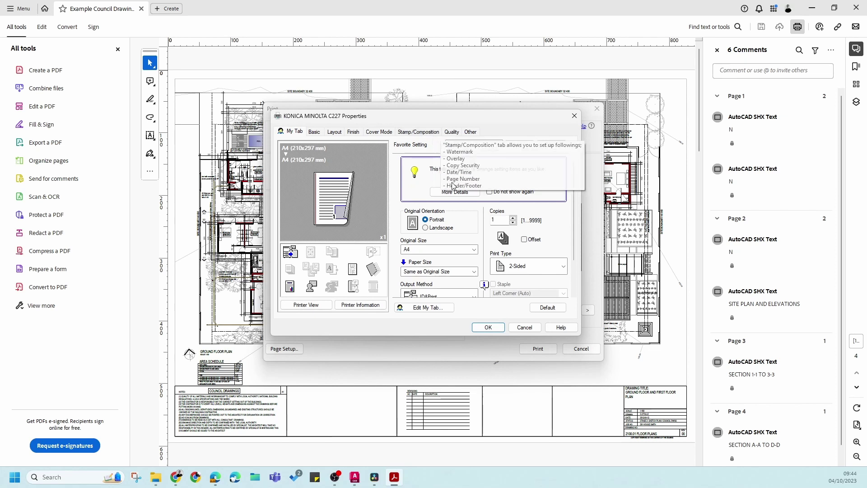
{"action": "left_click", "coordinate": [441, 250]}
{"action": "scroll", "coordinate": [436, 274], "scroll_direction": "up", "scroll_amount": 2}
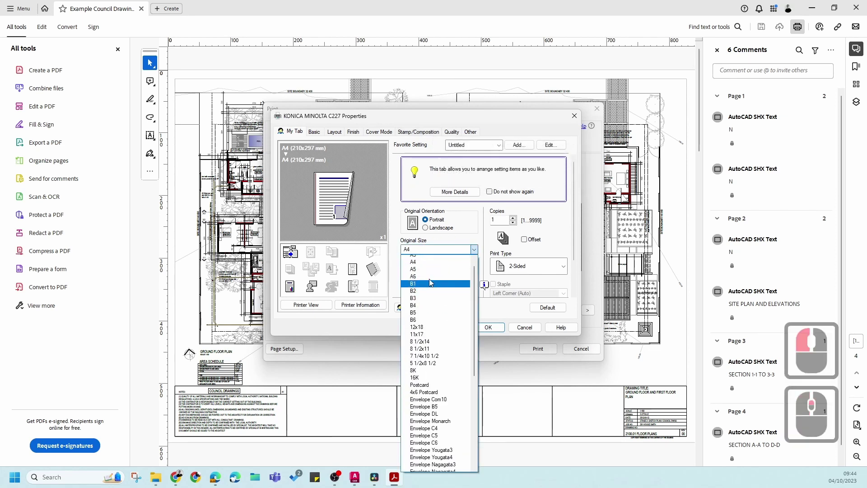
{"action": "left_click", "coordinate": [427, 272]}
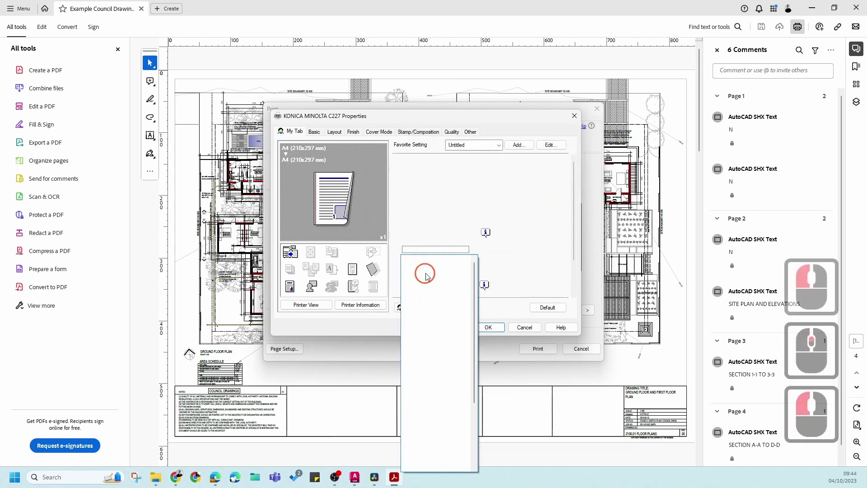
{"action": "left_click", "coordinate": [488, 327]}
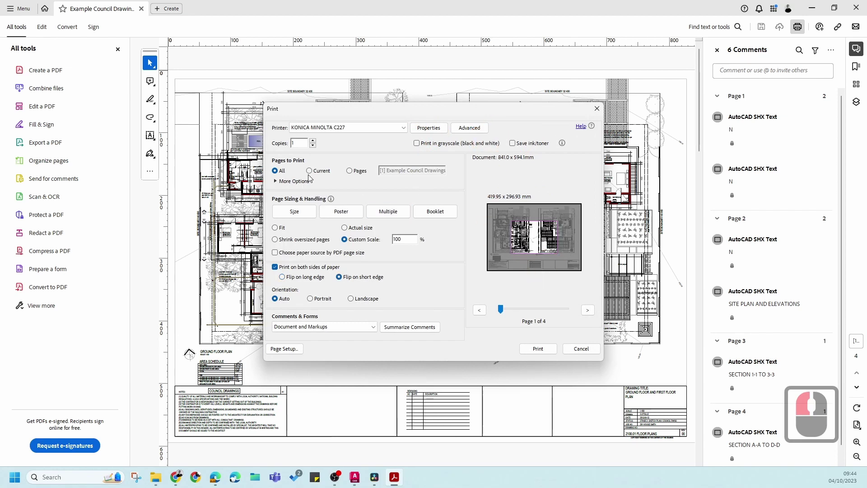
- Print only the current page at 50% custom scale on the KONICA MINOLTA C227
{"action": "triple_click", "coordinate": [412, 240]}
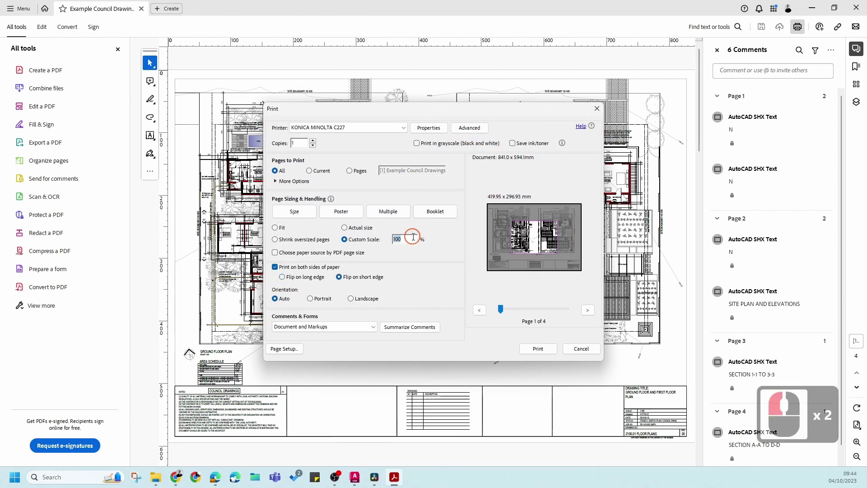
{"action": "type", "text": "50"}
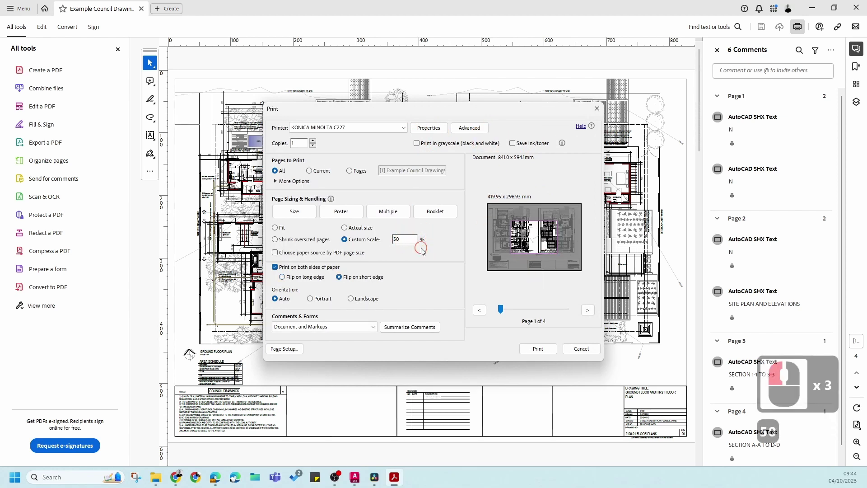
{"action": "double_click", "coordinate": [351, 239]}
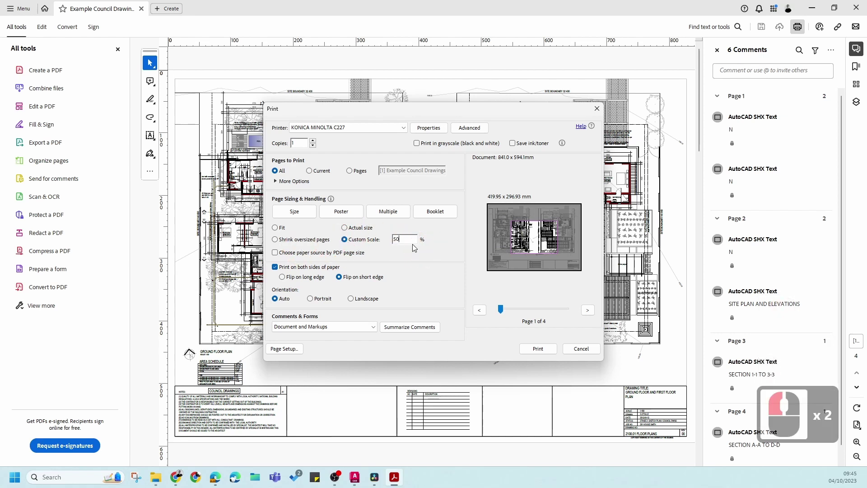
{"action": "left_click", "coordinate": [396, 127]}
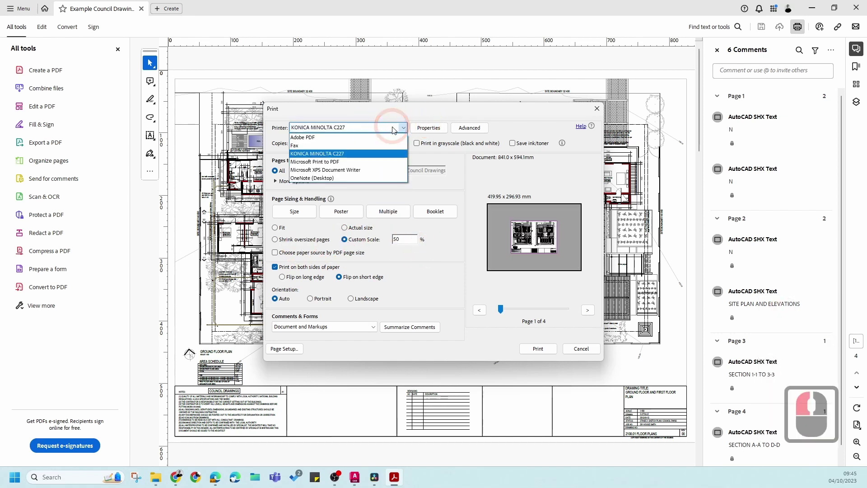
{"action": "left_click", "coordinate": [569, 276]}
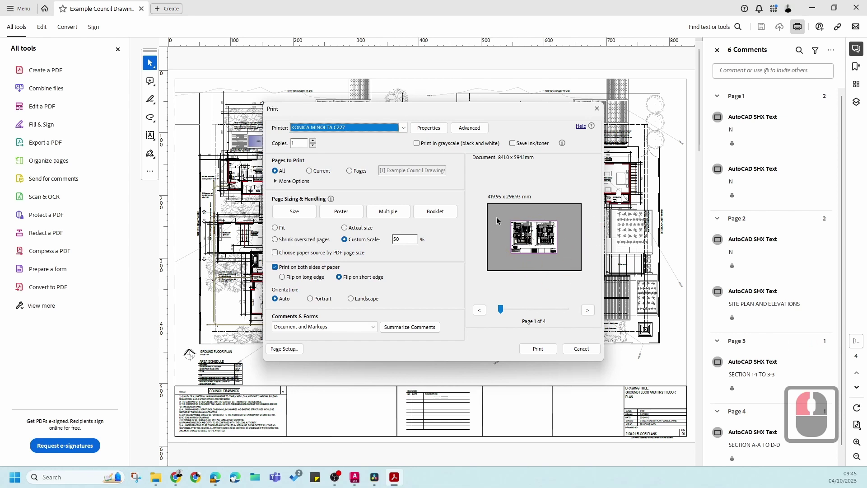
{"action": "left_click", "coordinate": [310, 172]}
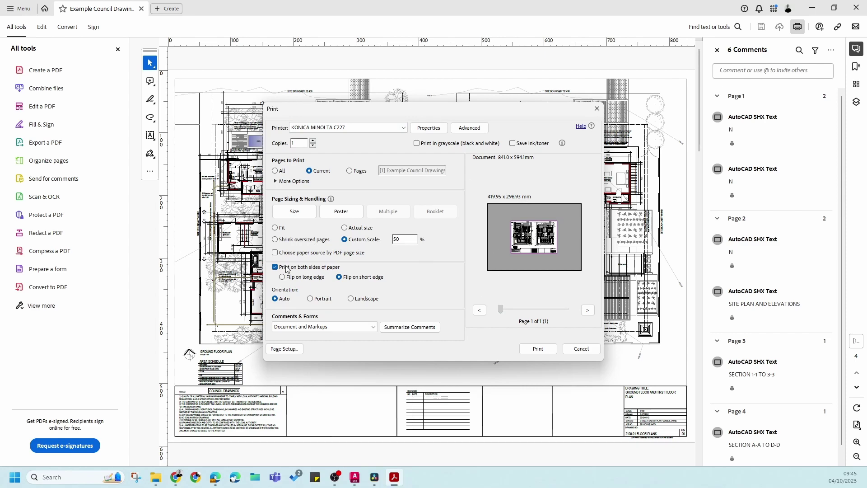
{"action": "left_click", "coordinate": [538, 348]}
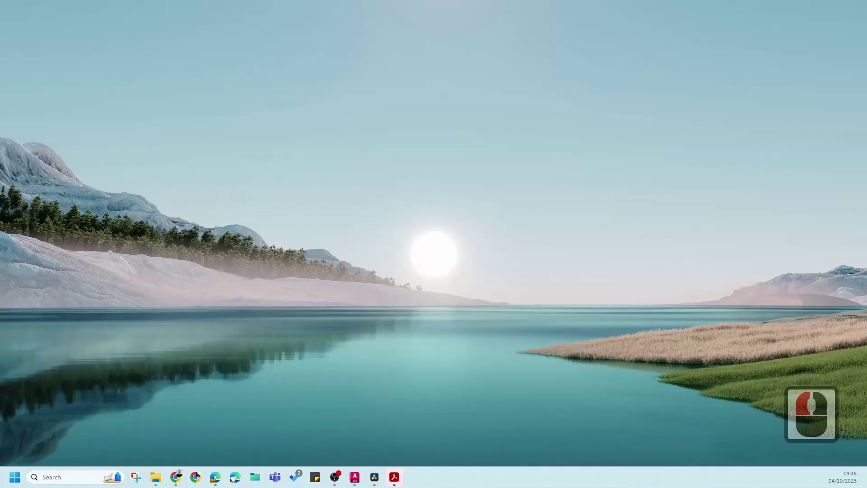
{"action": "left_click", "coordinate": [509, 153]}
{"action": "double_click", "coordinate": [449, 4]}
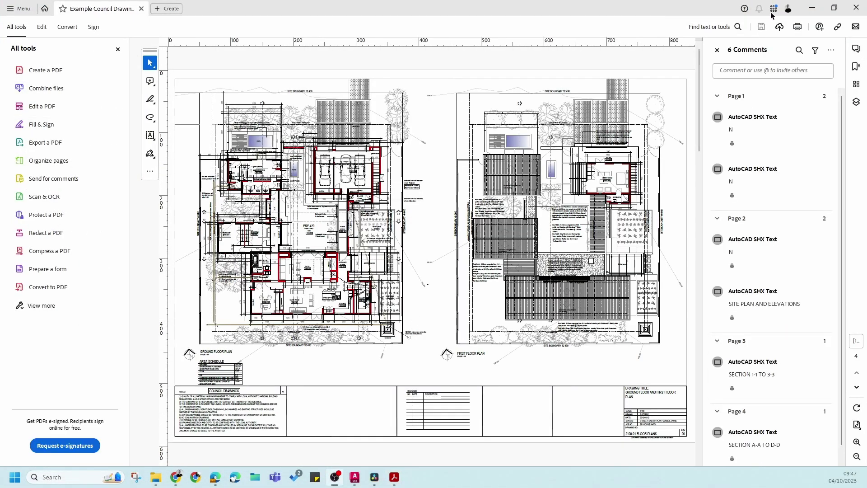
- Switch the printer to Microsoft Print to PDF with A3 paper size
{"action": "left_click", "coordinate": [796, 27]}
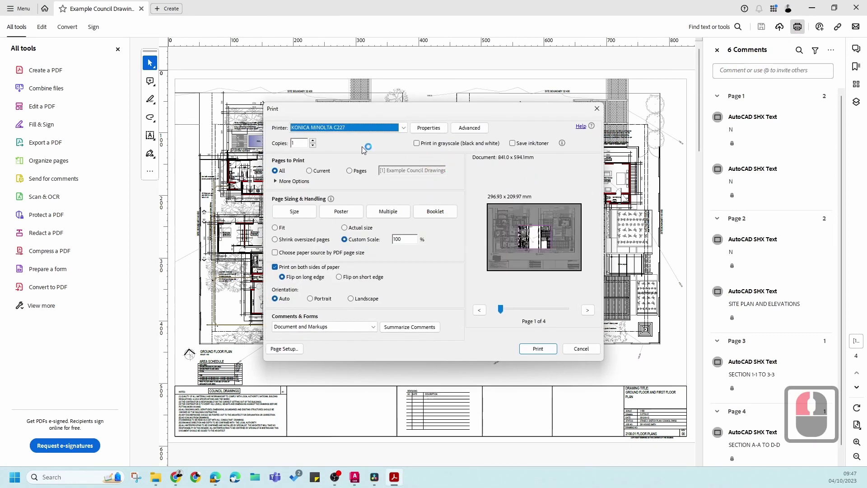
{"action": "left_click", "coordinate": [374, 127]}
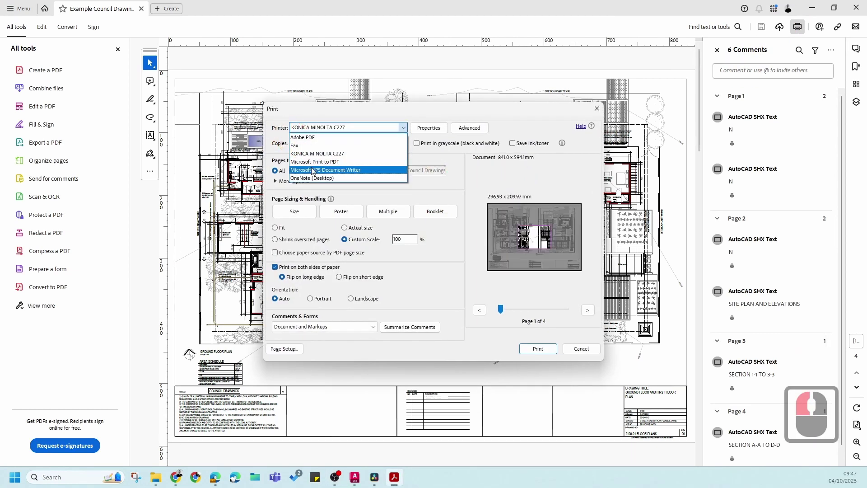
{"action": "left_click", "coordinate": [309, 162]}
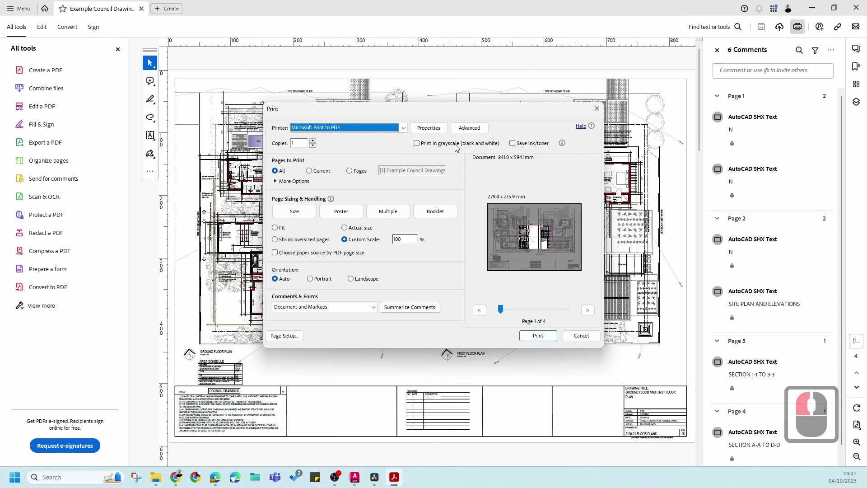
{"action": "left_click", "coordinate": [428, 128]}
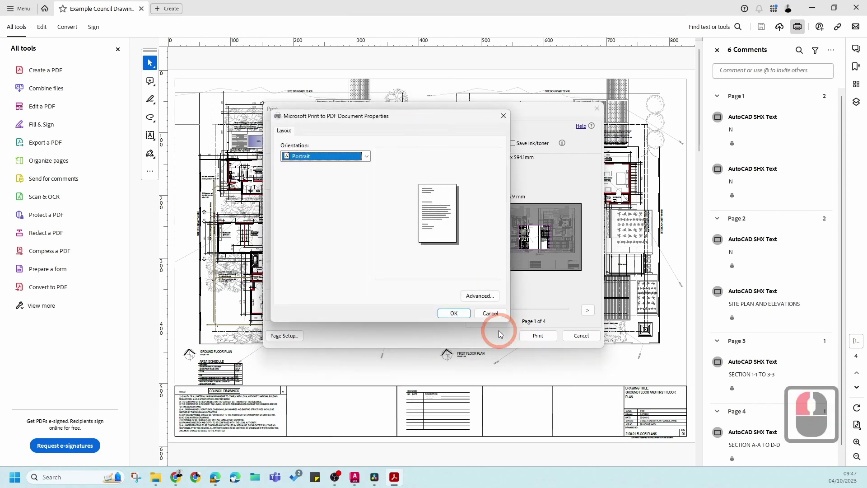
{"action": "left_click", "coordinate": [486, 296]}
{"action": "left_click", "coordinate": [382, 175]}
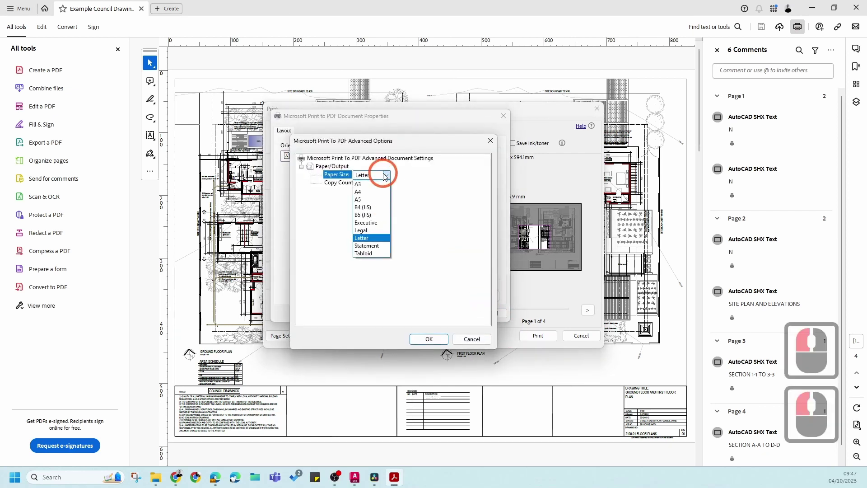
{"action": "left_click", "coordinate": [370, 185]}
{"action": "left_click", "coordinate": [428, 339]}
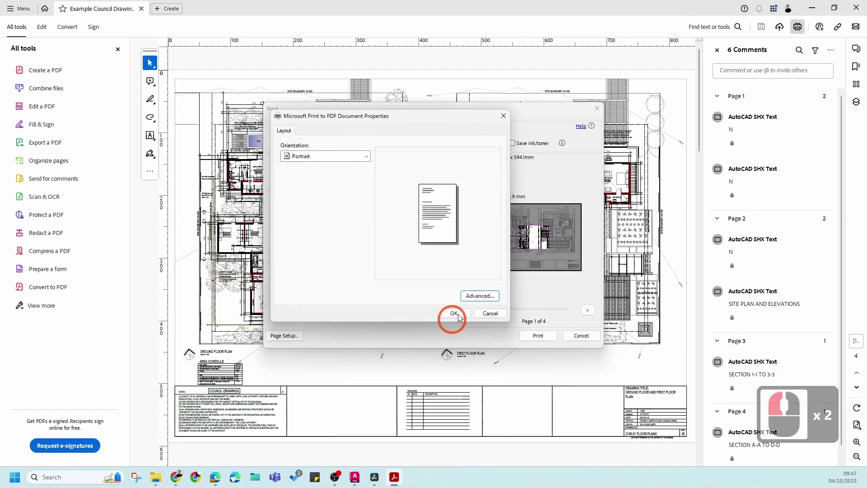
{"action": "left_click", "coordinate": [454, 313]}
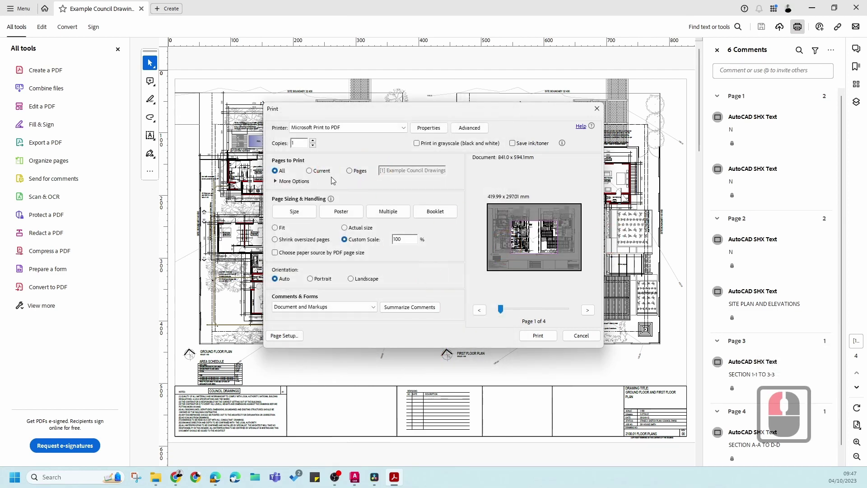
- Print only the current page, in landscape, at 50% custom scale
{"action": "left_click", "coordinate": [316, 174]}
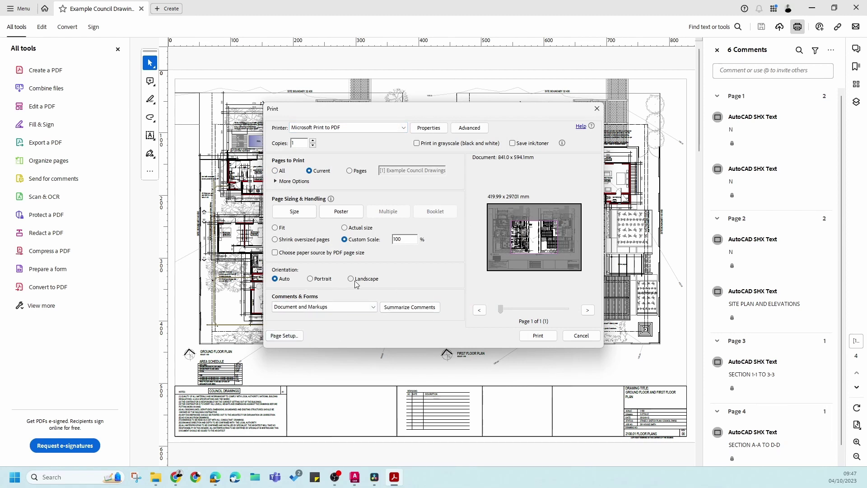
{"action": "left_click", "coordinate": [320, 282]}
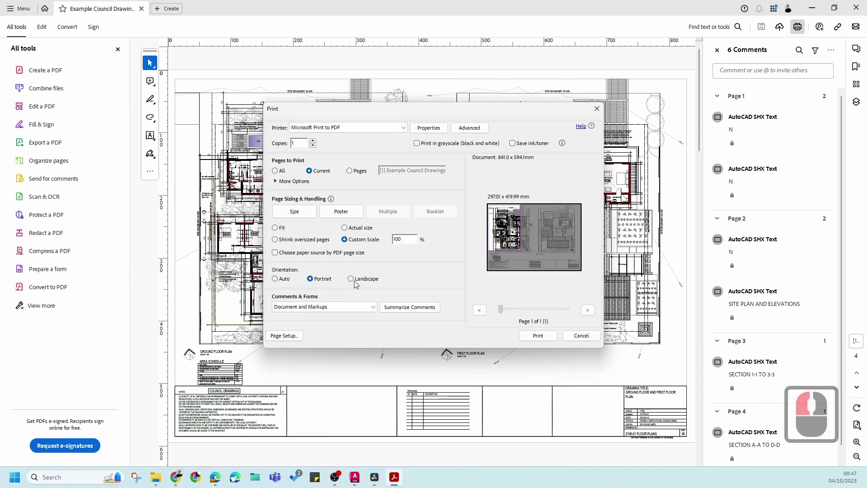
{"action": "left_click", "coordinate": [355, 281]}
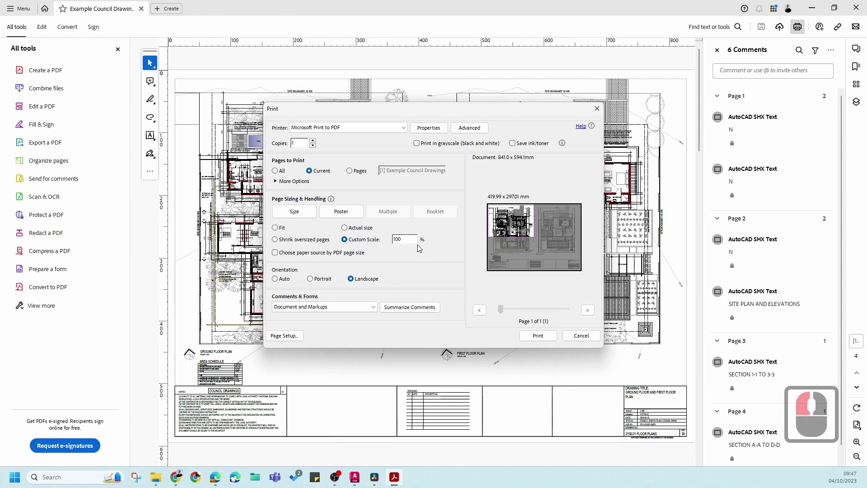
{"action": "double_click", "coordinate": [403, 239]}
{"action": "type", "text": "50"}
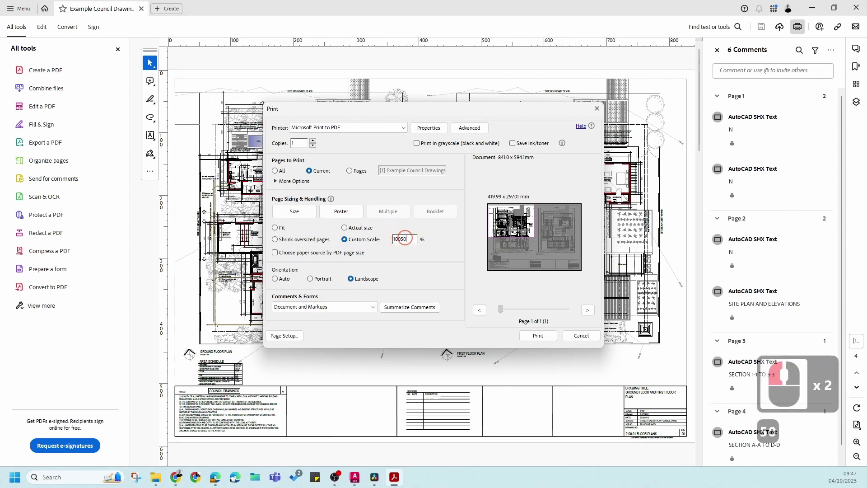
{"action": "left_click", "coordinate": [353, 239]}
{"action": "type", "text": "50"}
{"action": "left_click", "coordinate": [387, 274]}
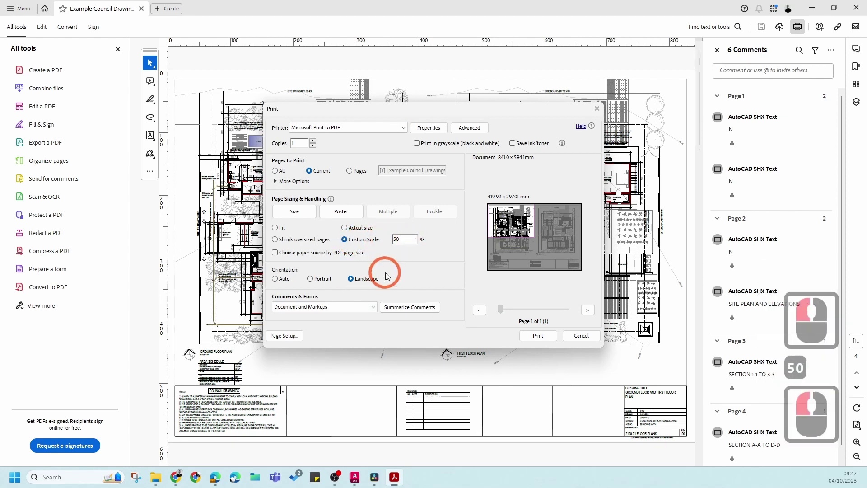
{"action": "left_click", "coordinate": [335, 161]}
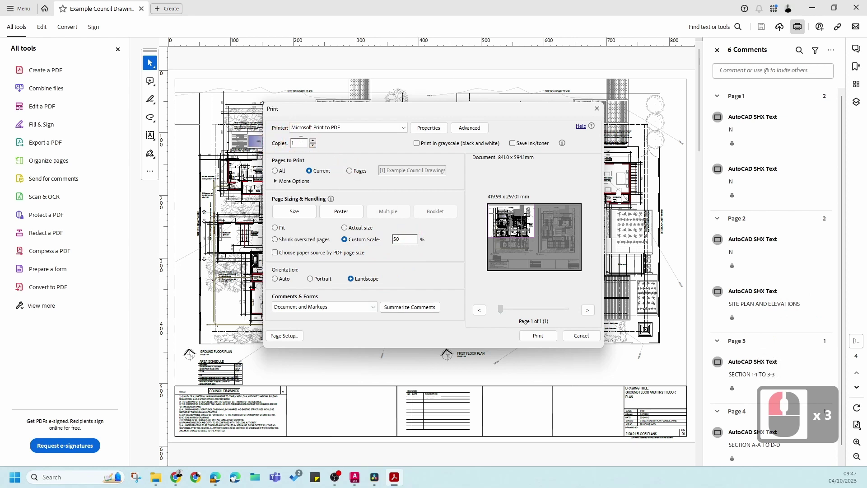
{"action": "left_click", "coordinate": [323, 171]}
{"action": "left_click", "coordinate": [323, 173]}
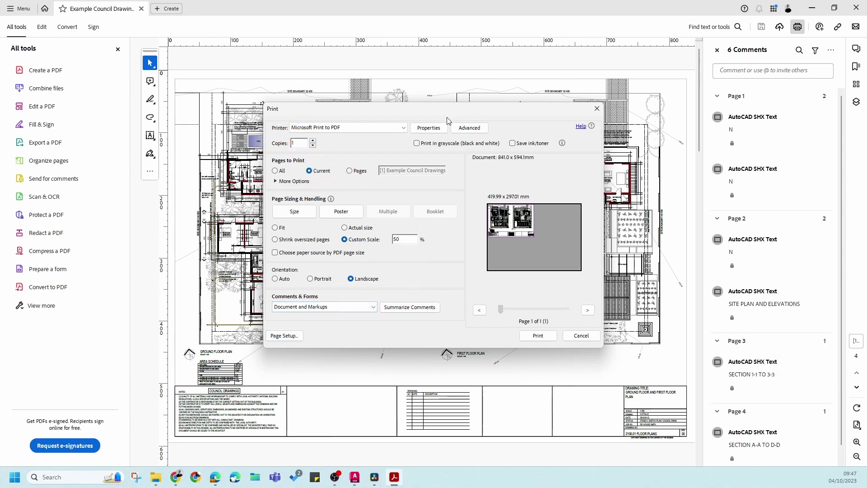
- Verify the paper size is still A3 and start printing to PDF
{"action": "left_click", "coordinate": [428, 127]}
{"action": "left_click", "coordinate": [315, 162]}
{"action": "left_click", "coordinate": [479, 296]}
{"action": "left_click", "coordinate": [379, 180]}
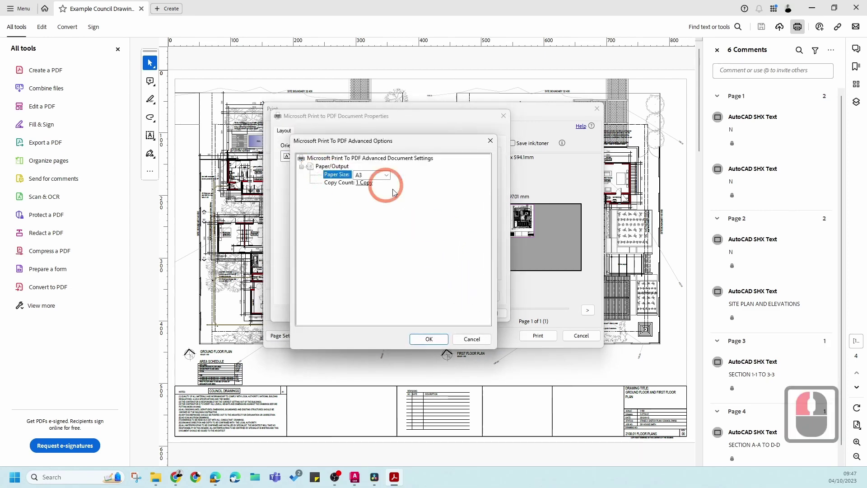
{"action": "left_click", "coordinate": [429, 338]}
{"action": "left_click", "coordinate": [455, 313]}
{"action": "left_click", "coordinate": [537, 335]}
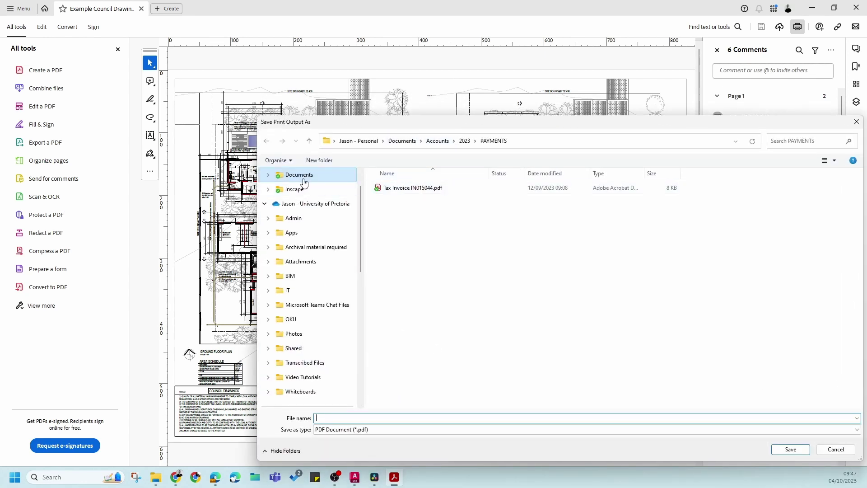
- Save the print output as 1.pdf on the Desktop and wait for printing to finish
{"action": "scroll", "coordinate": [301, 182], "scroll_direction": "up", "scroll_amount": 7}
{"action": "scroll", "coordinate": [302, 195], "scroll_direction": "down", "scroll_amount": 13}
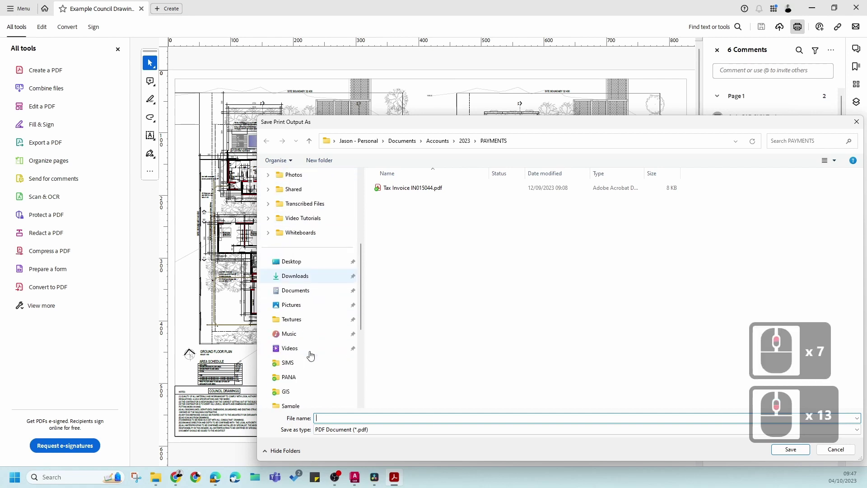
{"action": "left_click", "coordinate": [291, 261]}
{"action": "left_click", "coordinate": [697, 142]}
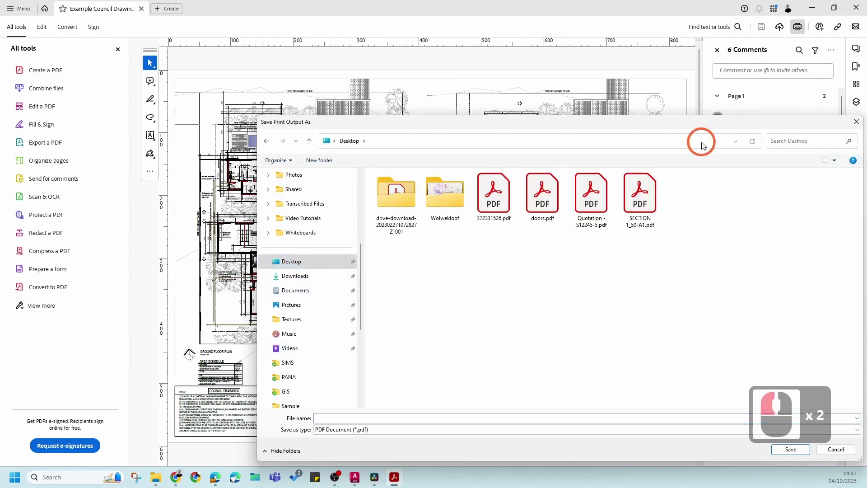
{"action": "left_click_drag", "start_coordinate": [587, 125], "coordinate": [397, 44]}
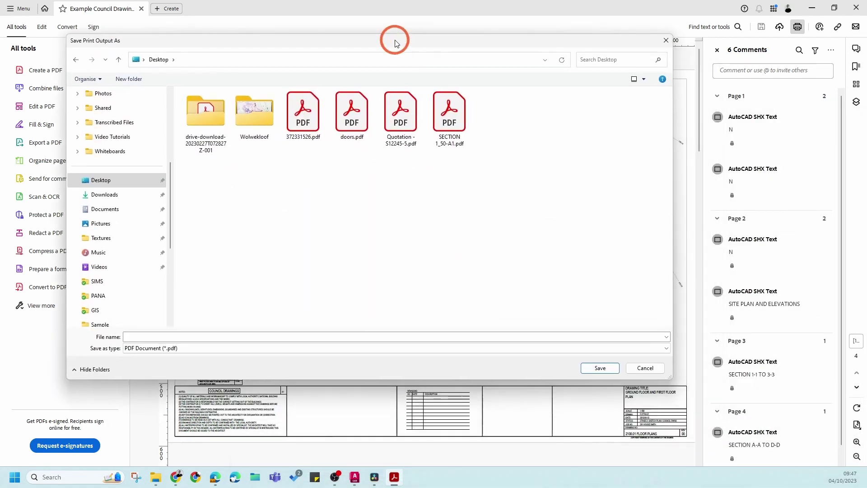
{"action": "double_click", "coordinate": [156, 336]}
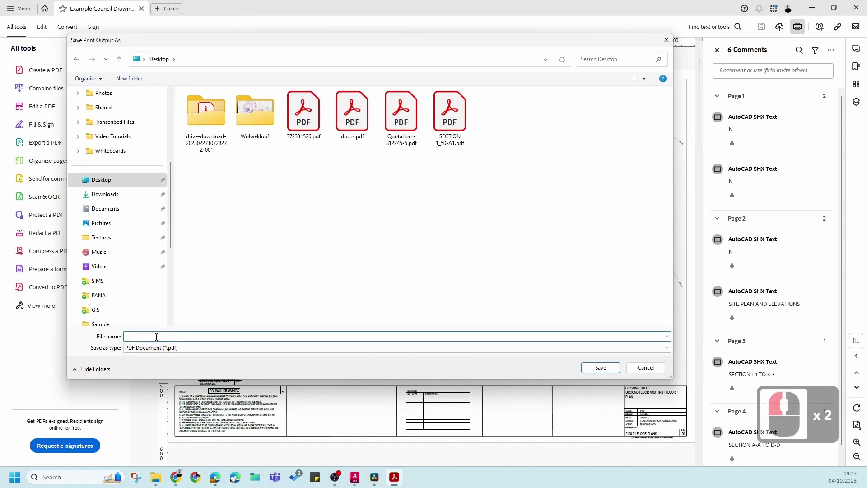
{"action": "type", "text": "1"}
{"action": "left_click", "coordinate": [587, 367]}
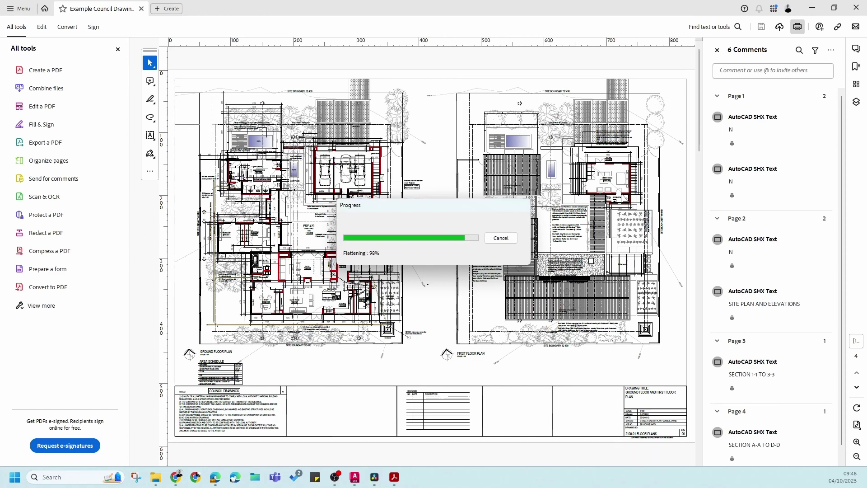
{"action": "left_click", "coordinate": [206, 314]}
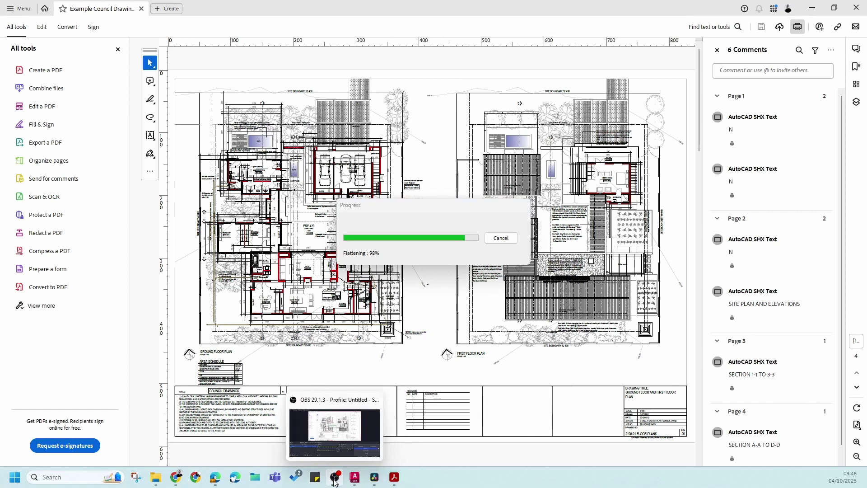
{"action": "left_click", "coordinate": [407, 343]}
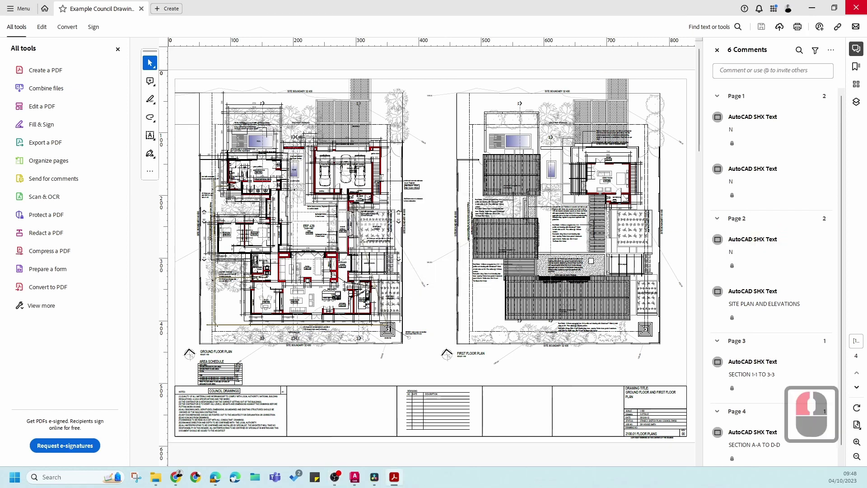
- Close Acrobat and open 1.pdf from the desktop in a maximised window
{"action": "left_click", "coordinate": [860, 6]}
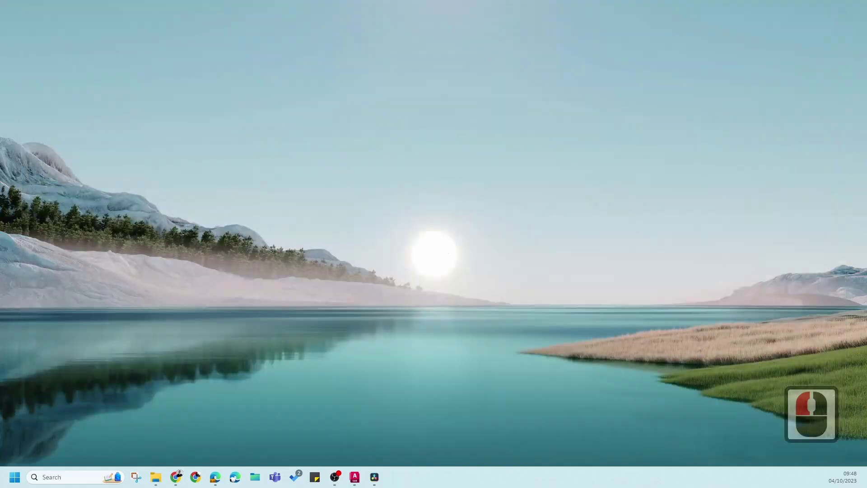
{"action": "left_click", "coordinate": [410, 326]}
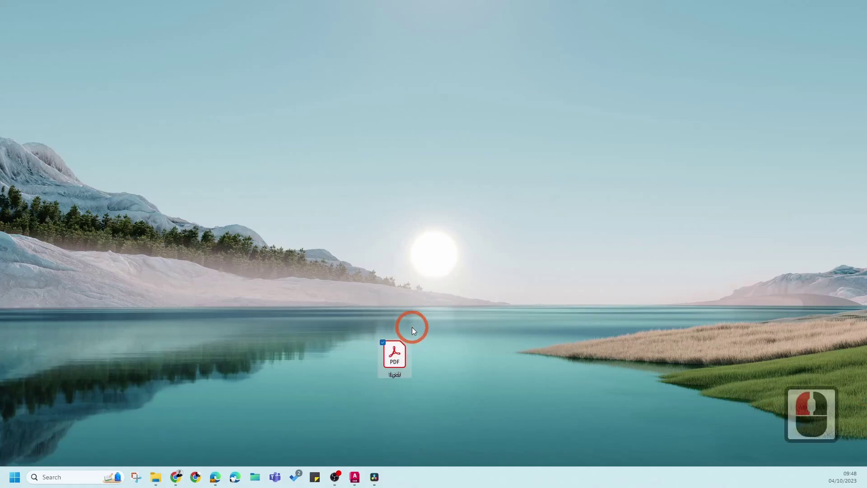
{"action": "double_click", "coordinate": [402, 356]}
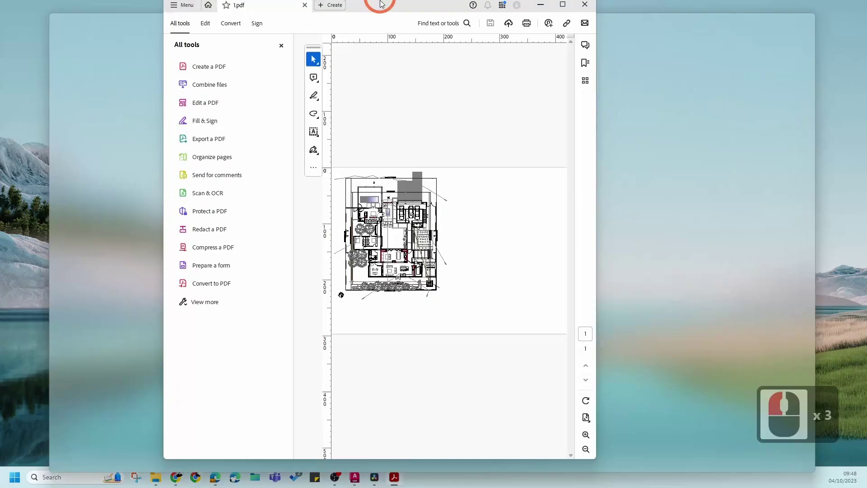
{"action": "double_click", "coordinate": [378, 2]}
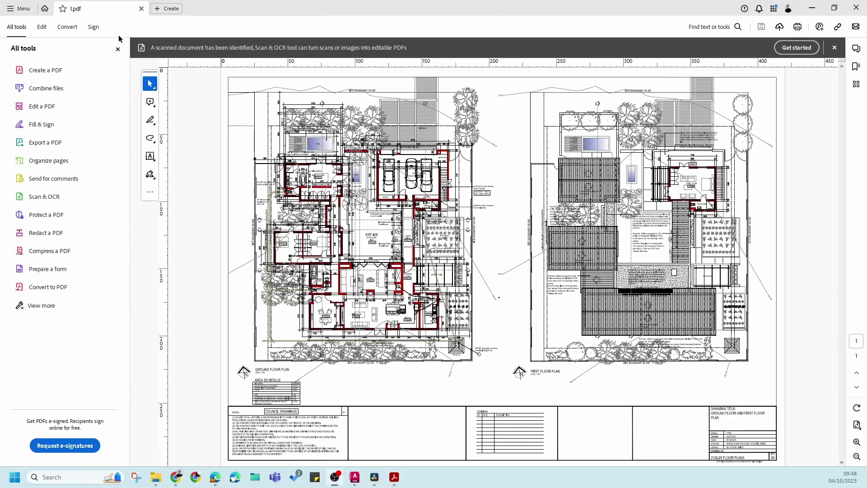
- Show 1.pdf's Document Properties in Acrobat to check the 420 x 297 mm page size
{"action": "left_click", "coordinate": [18, 9]}
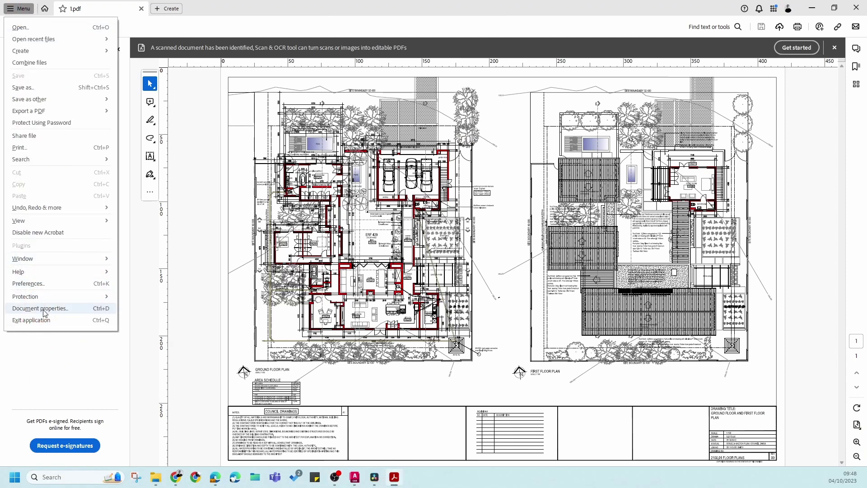
{"action": "left_click", "coordinate": [148, 304]}
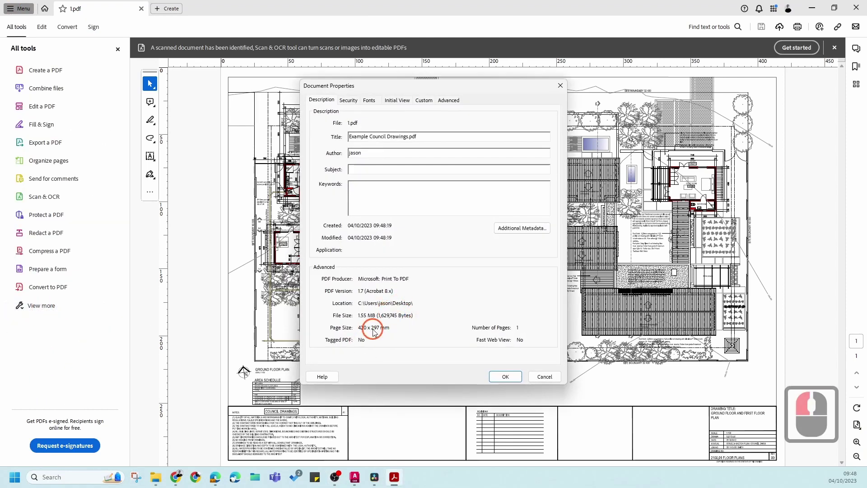